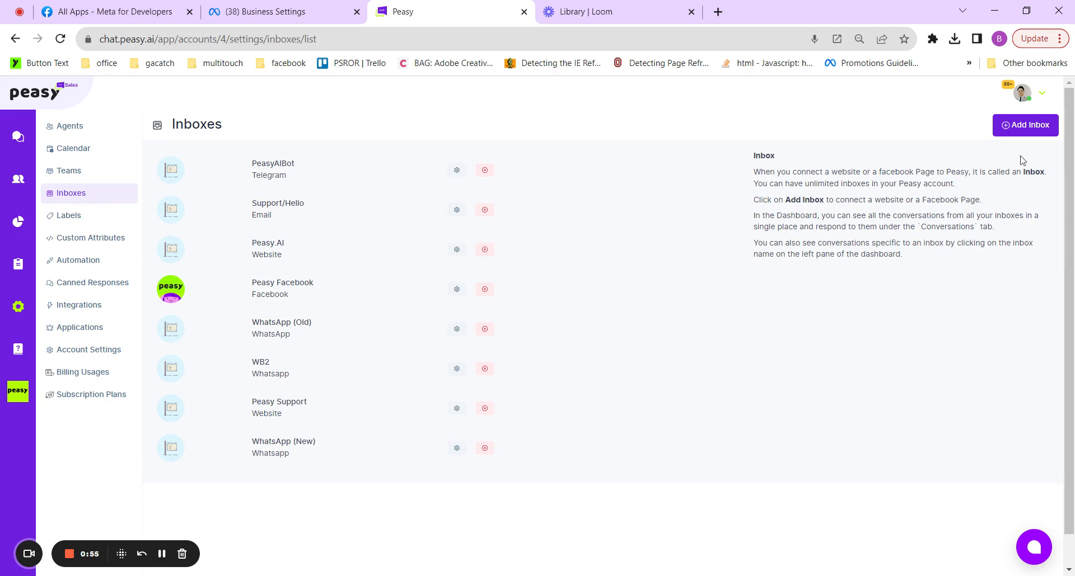
# - Start adding a new inbox from Peasy's Inboxes settings page
pyautogui.click(1021, 134)
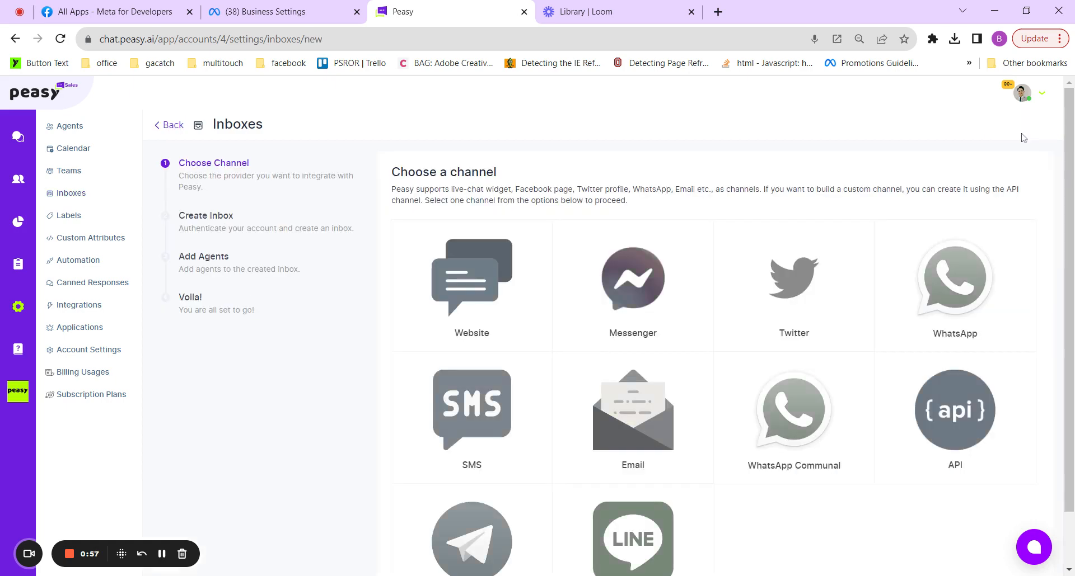
# - Choose the WhatsApp channel with the WhatsApp Cloud provider and name the inbox WA2
pyautogui.click(973, 317)
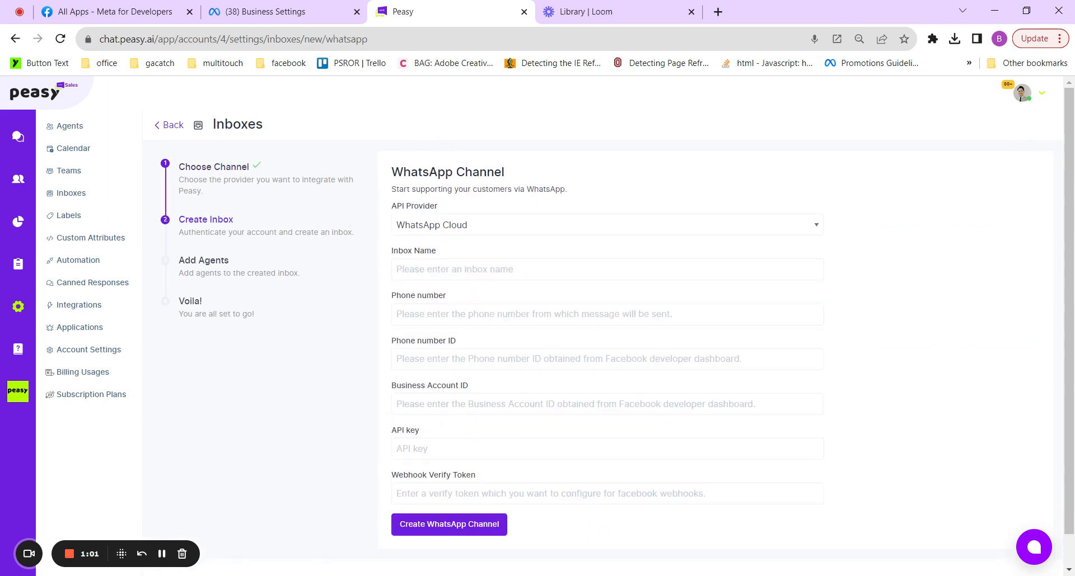
pyautogui.click(549, 225)
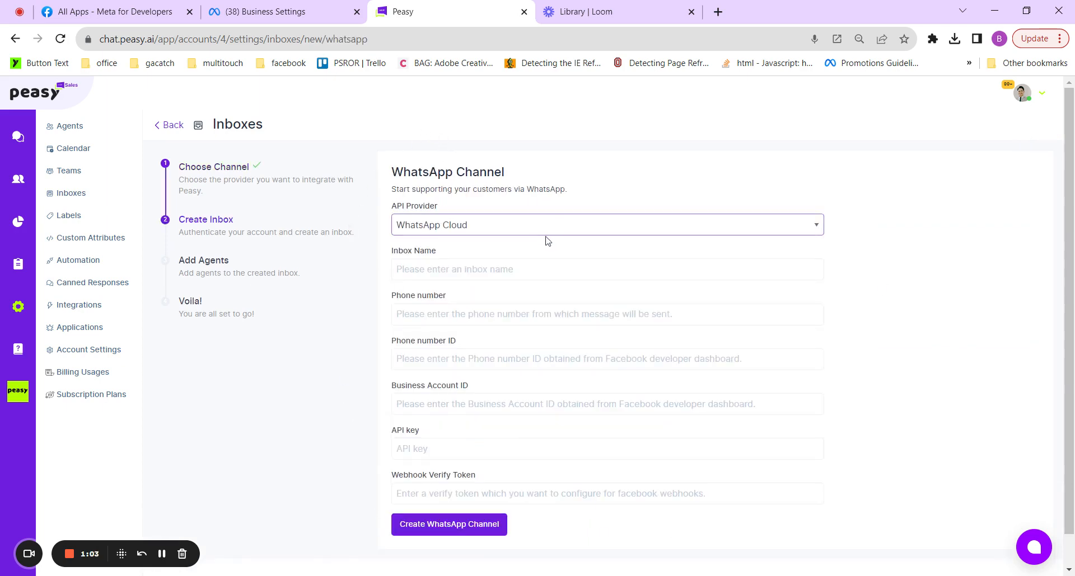
pyautogui.click(534, 278)
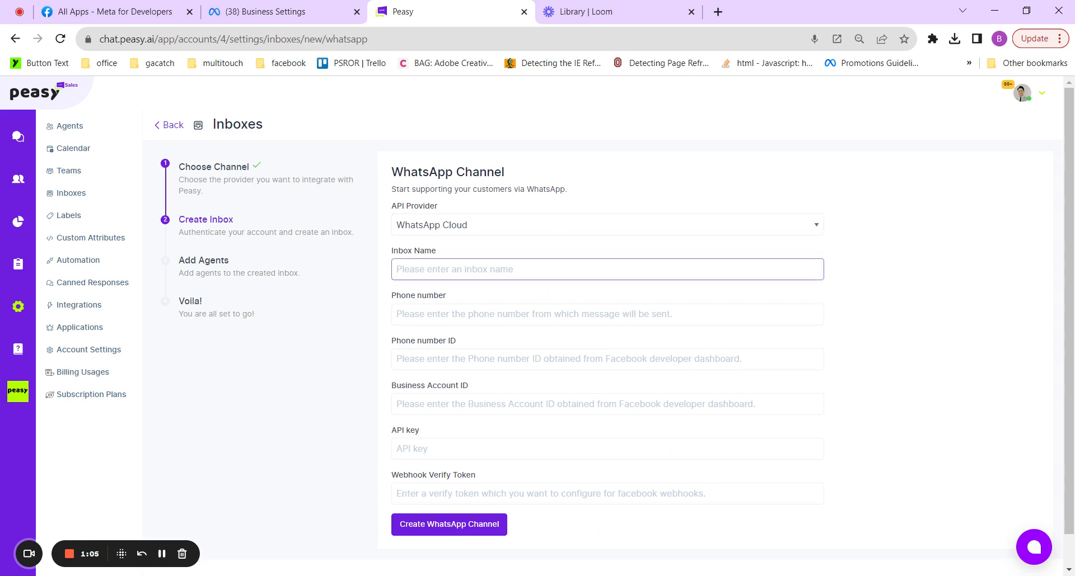
pyautogui.write('WA2')
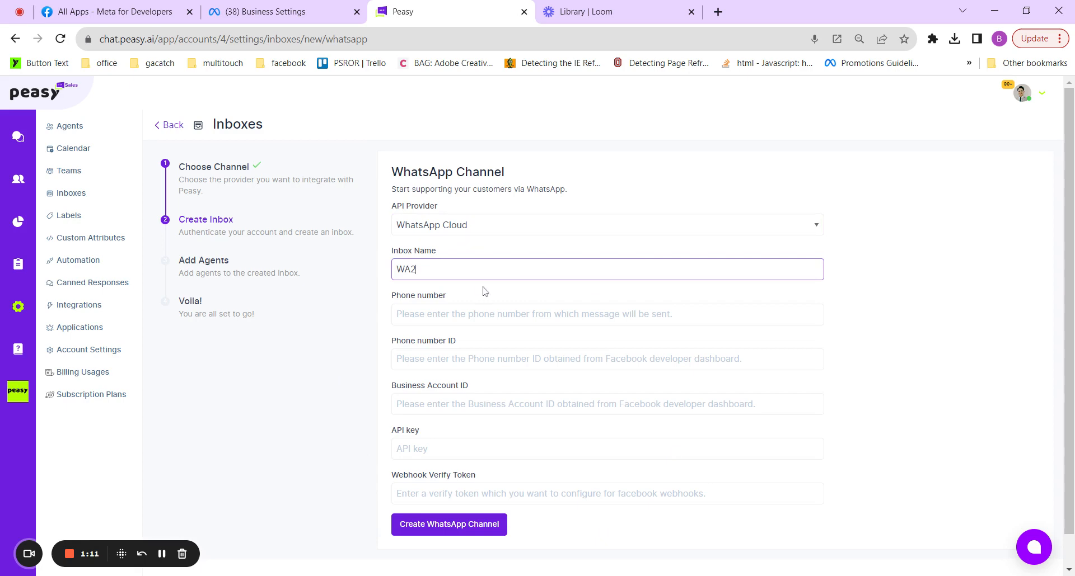
pyautogui.click(147, 9)
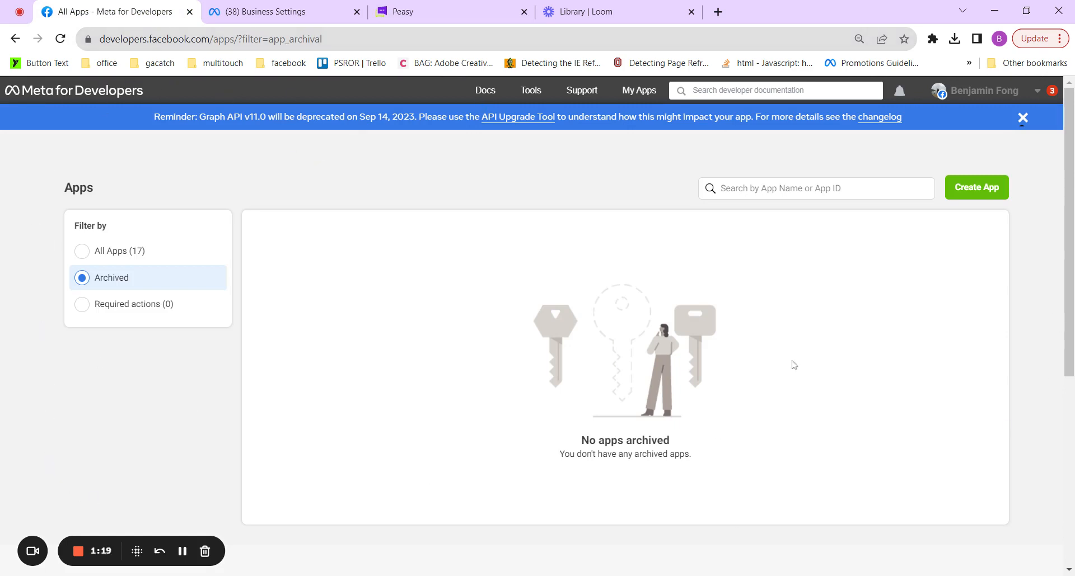
# - Start a new Meta app with the Other use case and the Business app type
pyautogui.click(974, 189)
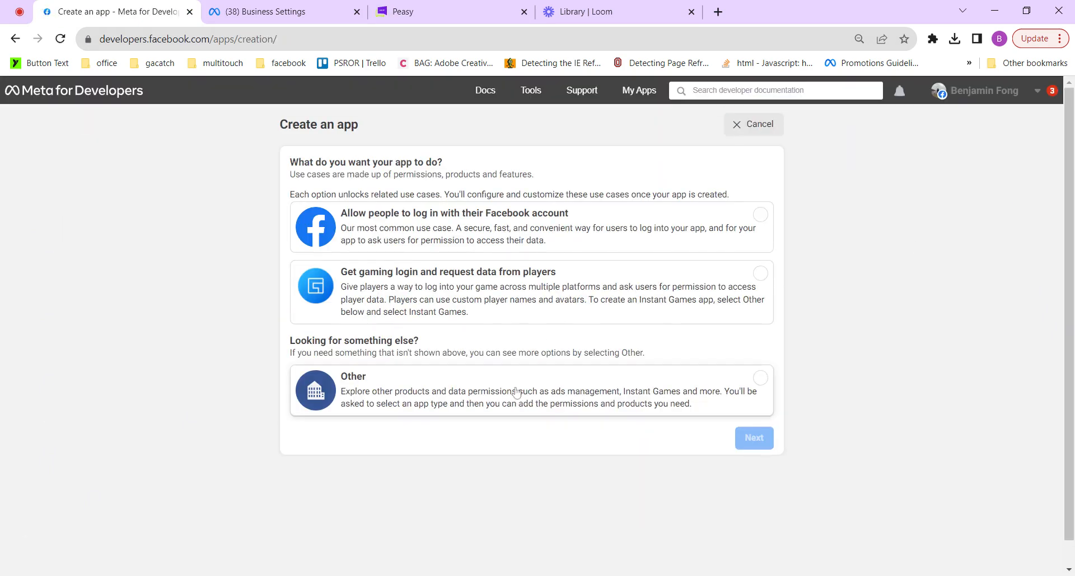
pyautogui.click(515, 390)
pyautogui.click(766, 442)
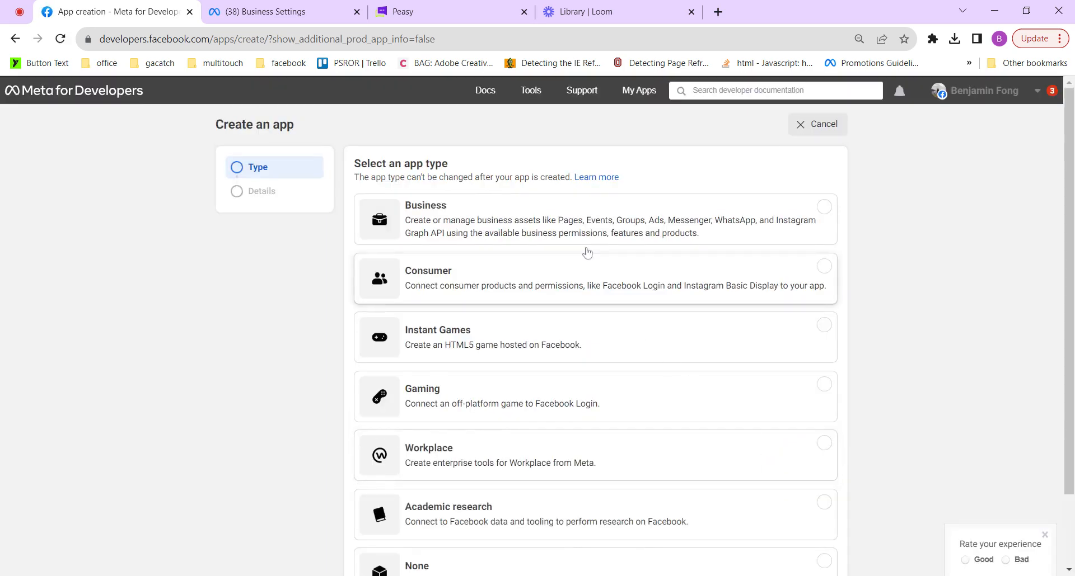
pyautogui.click(610, 242)
pyautogui.scroll(-2, 672, 324)
pyautogui.click(817, 538)
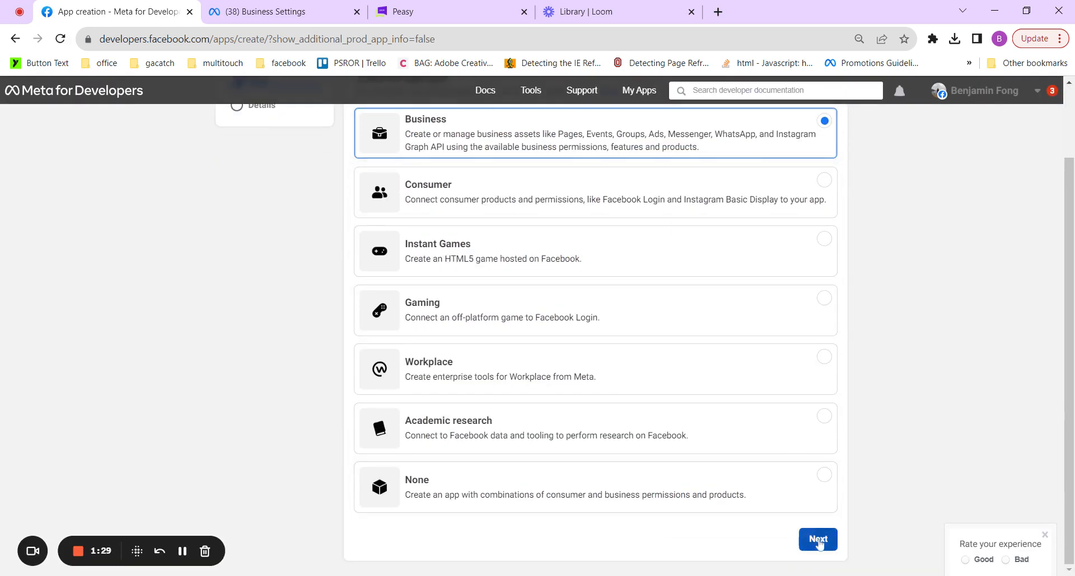
# - Name the app WAComm, link it to the New Mitosis business account, and create it
pyautogui.click(582, 166)
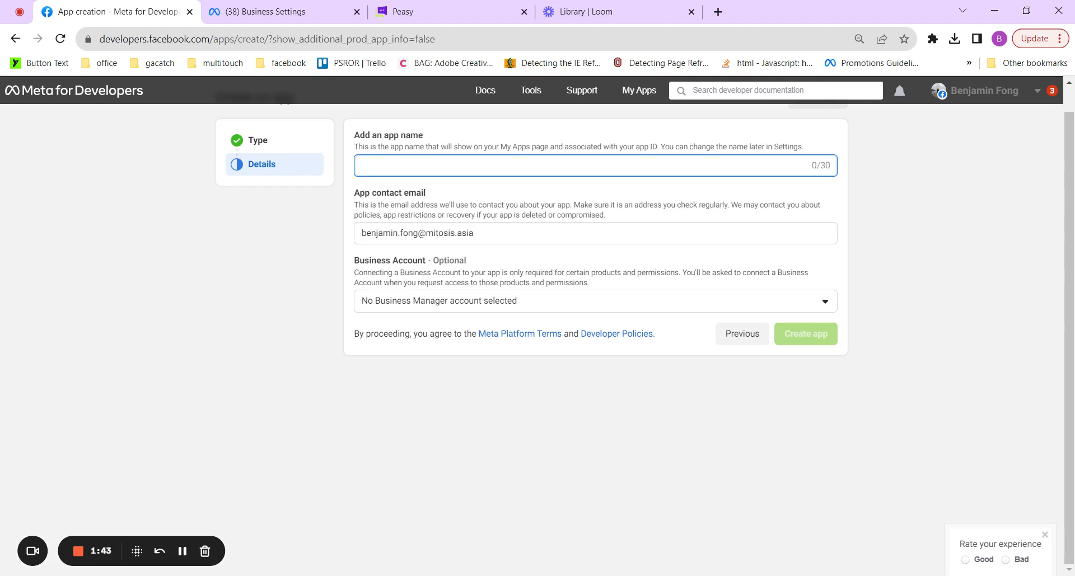
pyautogui.write('WA')
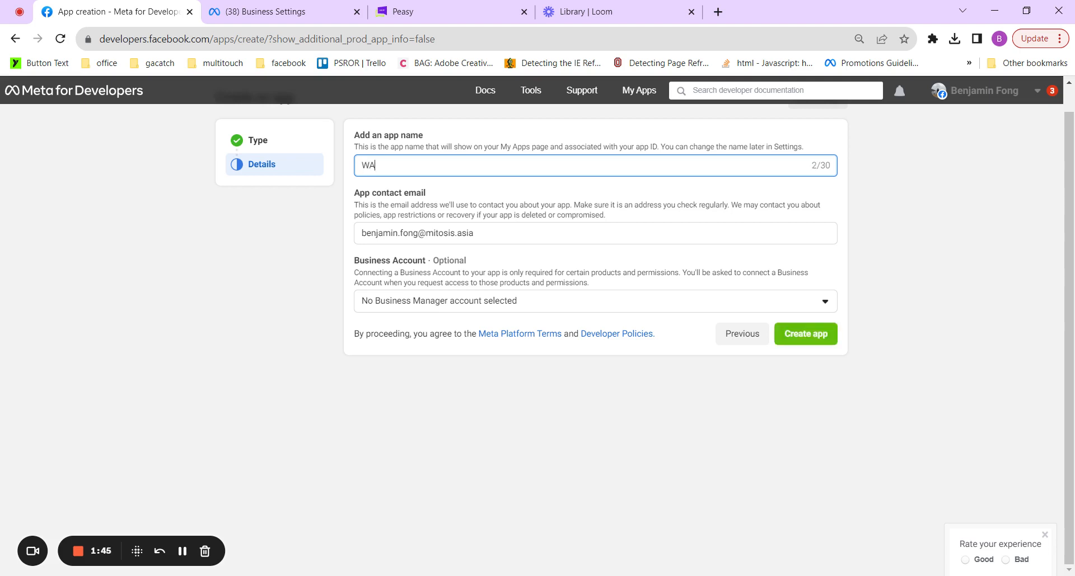
pyautogui.write('Comm')
pyautogui.click(553, 309)
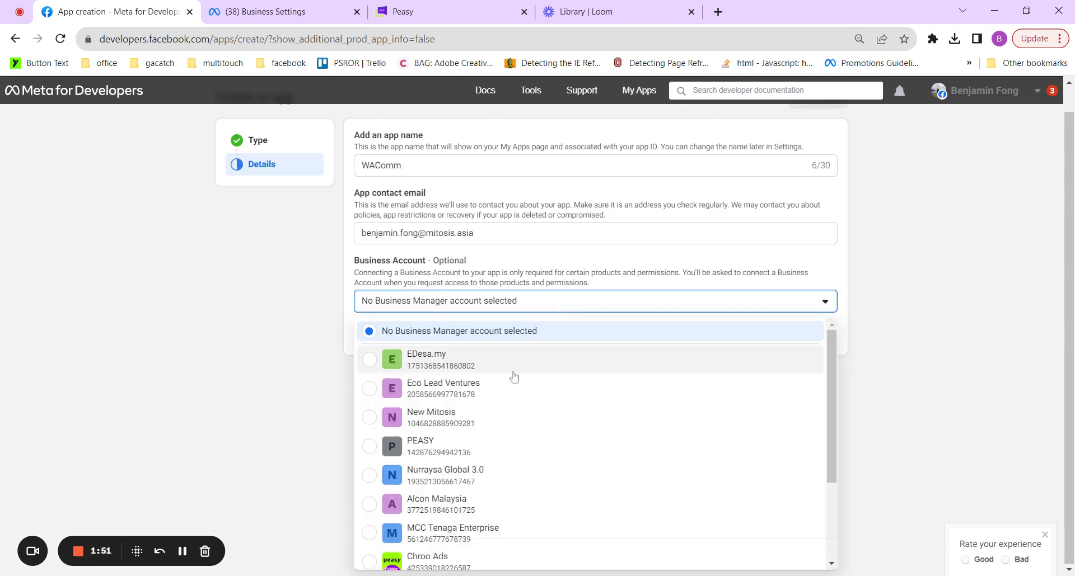
pyautogui.click(511, 416)
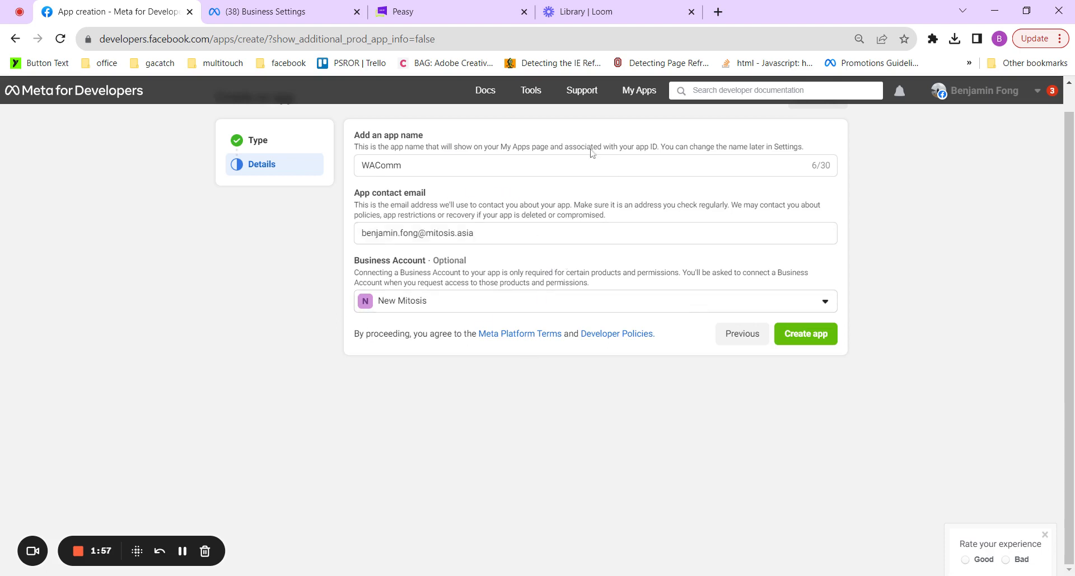
pyautogui.click(821, 339)
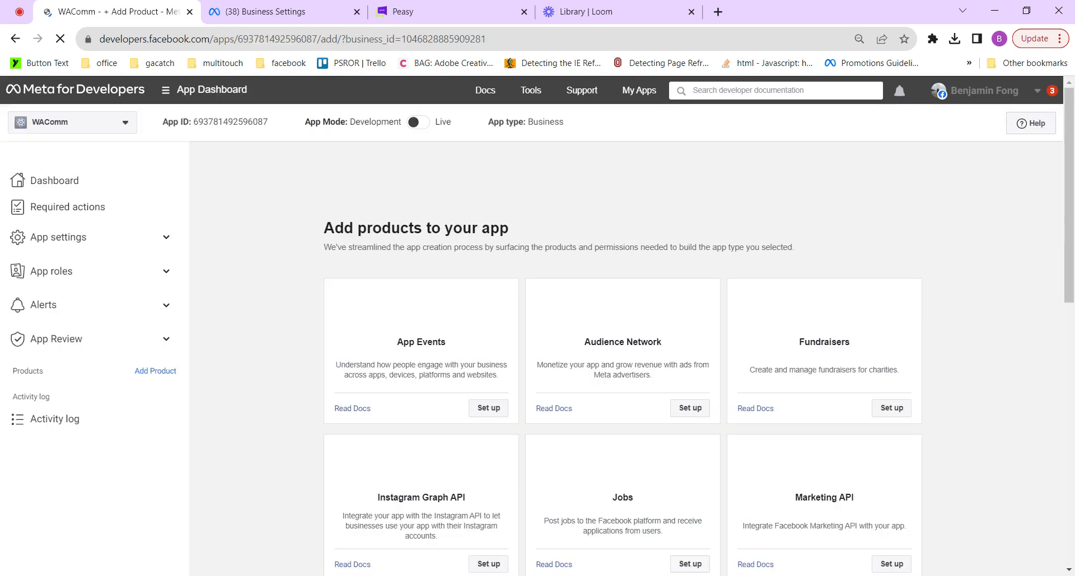
# - Set up the WhatsApp product on WAComm and go to its API Setup page
pyautogui.scroll(-8, 624, 308)
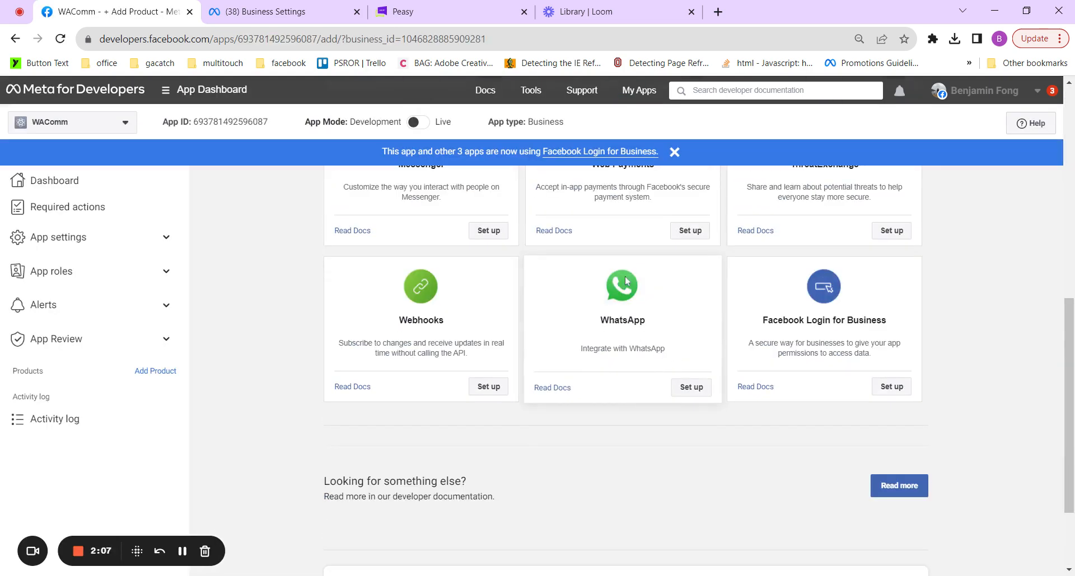
pyautogui.click(693, 390)
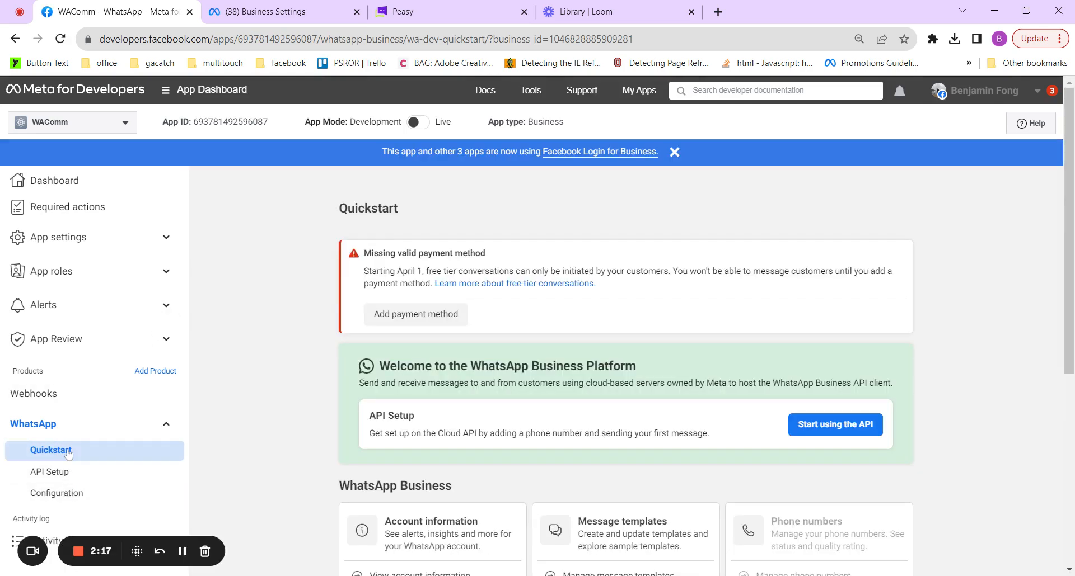
pyautogui.scroll(-5, 263, 365)
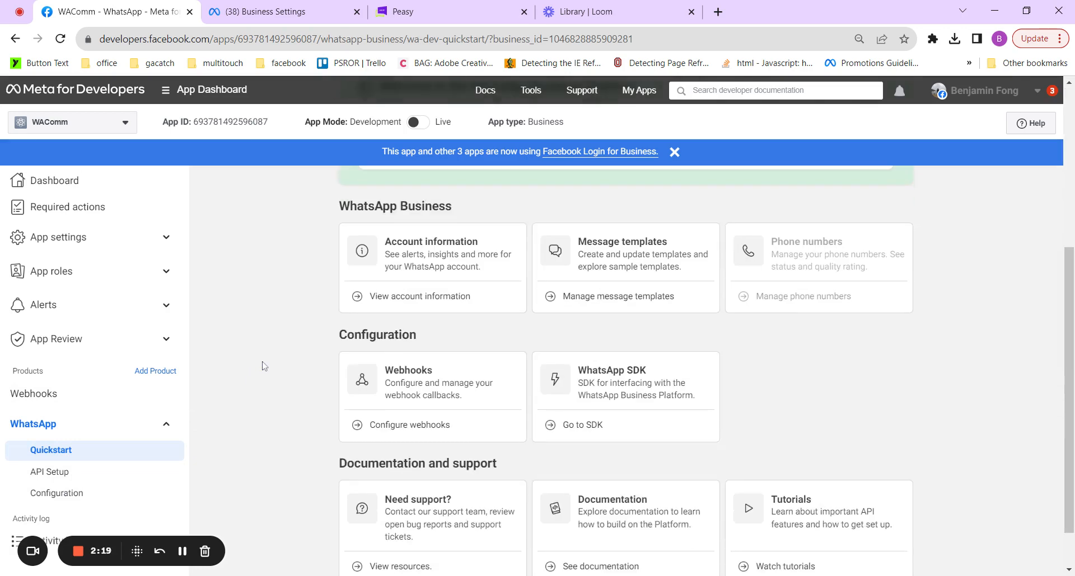
pyautogui.click(89, 474)
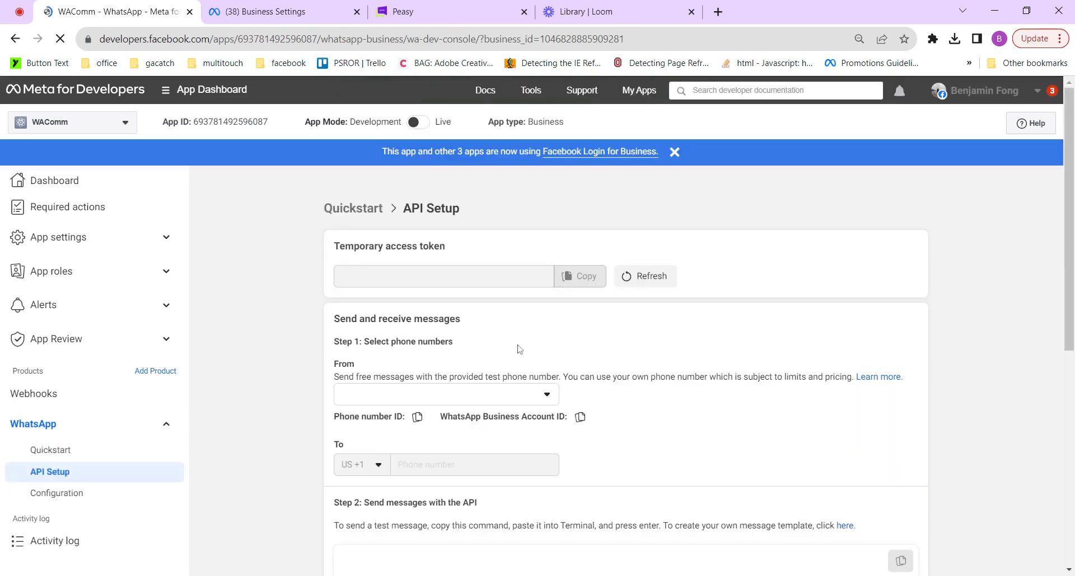
pyautogui.scroll(-5, 708, 305)
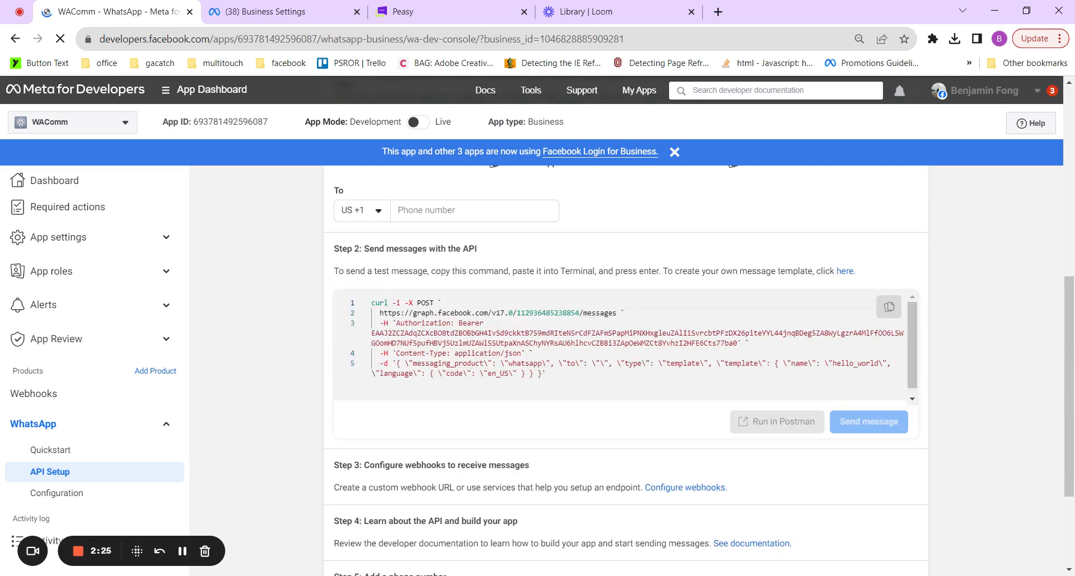
pyautogui.scroll(-3, 856, 419)
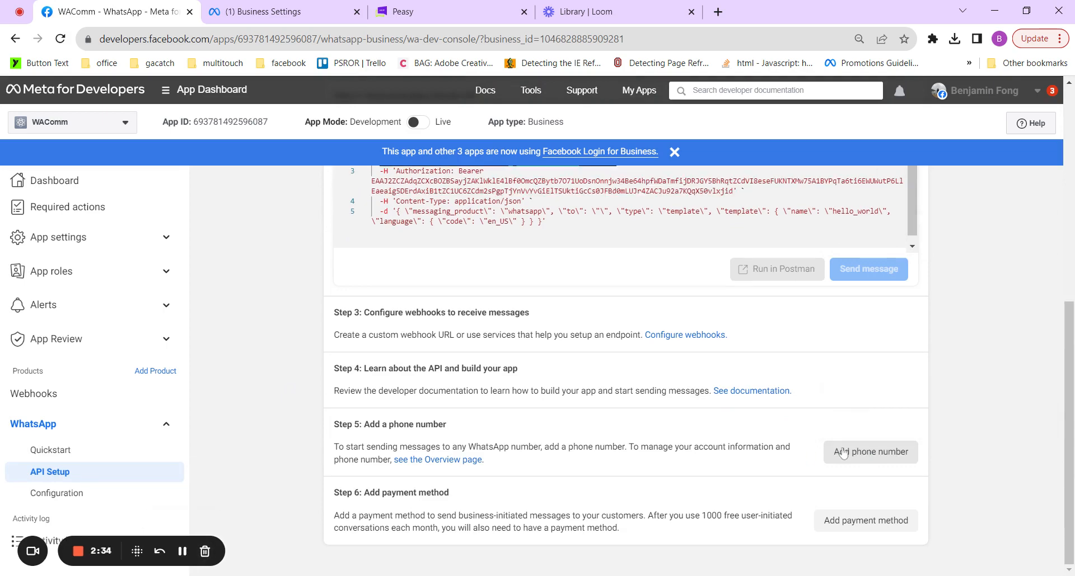
# - Submit a business profile: display name Company Name, Automotive category, description 'We are an used car dealer'
pyautogui.click(843, 452)
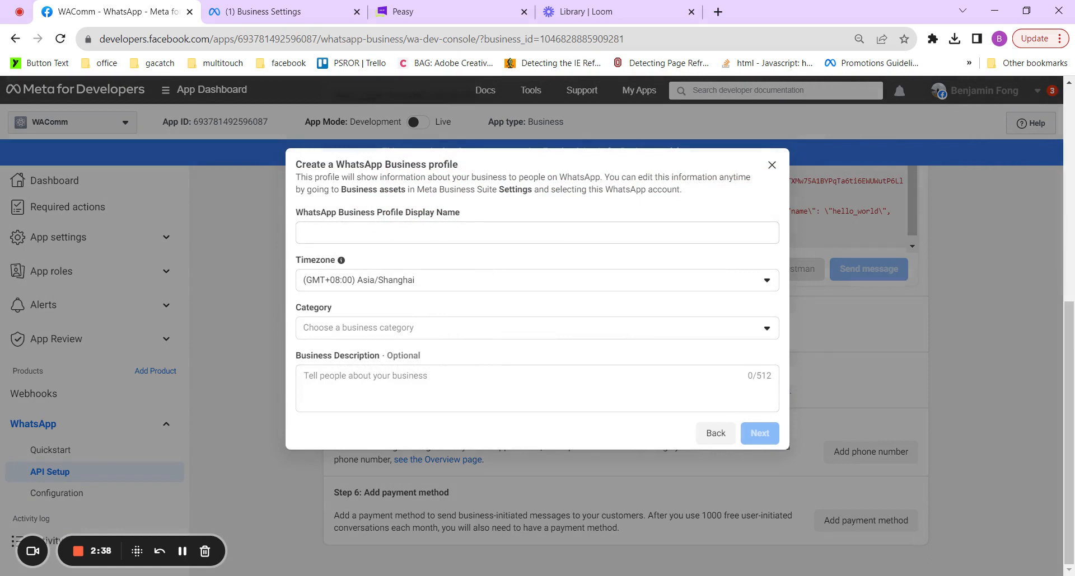
pyautogui.moveTo(302, 165); pyautogui.dragTo(443, 165)
pyautogui.click(439, 239)
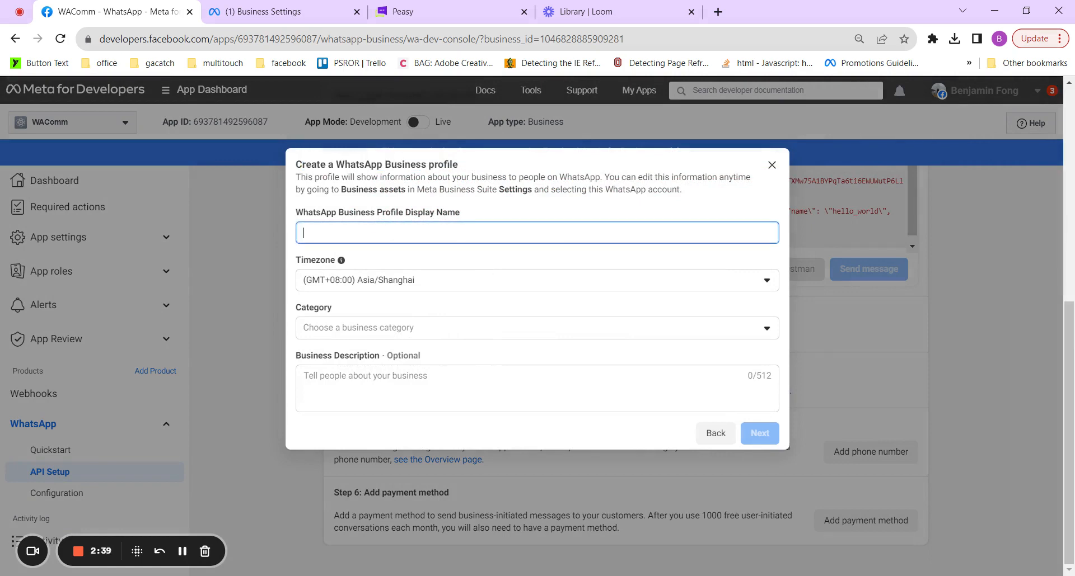
pyautogui.write('Company Name')
pyautogui.click(391, 335)
pyautogui.click(394, 357)
pyautogui.click(305, 375)
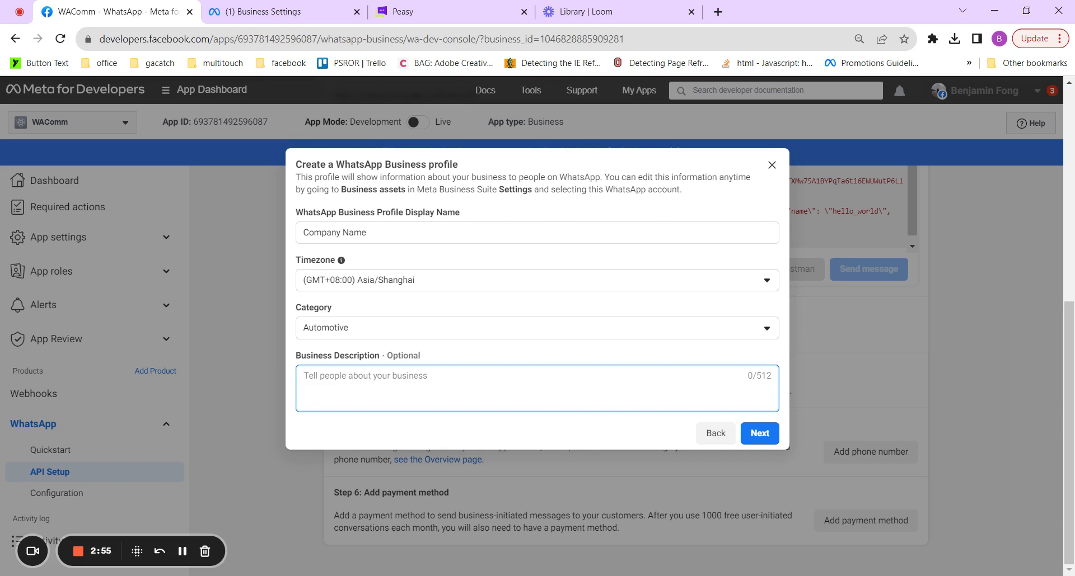
pyautogui.write('We are ')
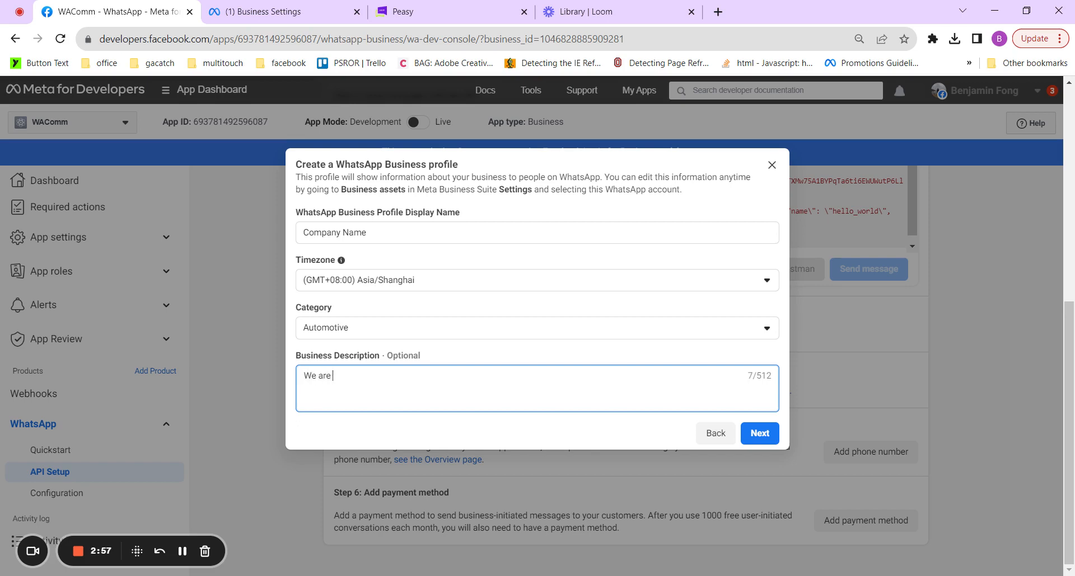
pyautogui.write('an used car dealer')
pyautogui.click(759, 434)
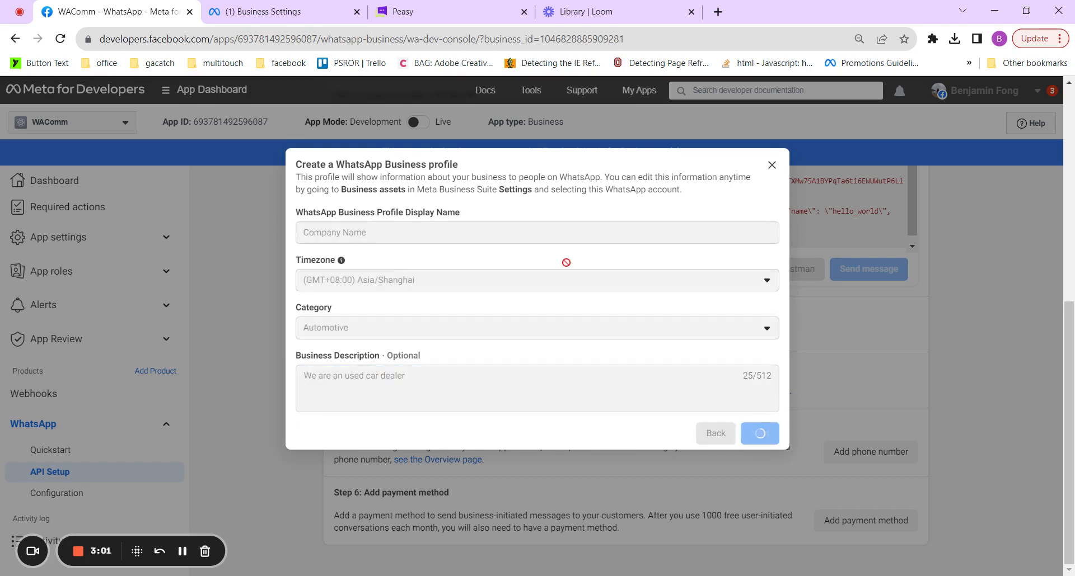
# - Submit a Malaysia +60 business phone number for verification, then close the code dialog unverified
pyautogui.click(368, 258)
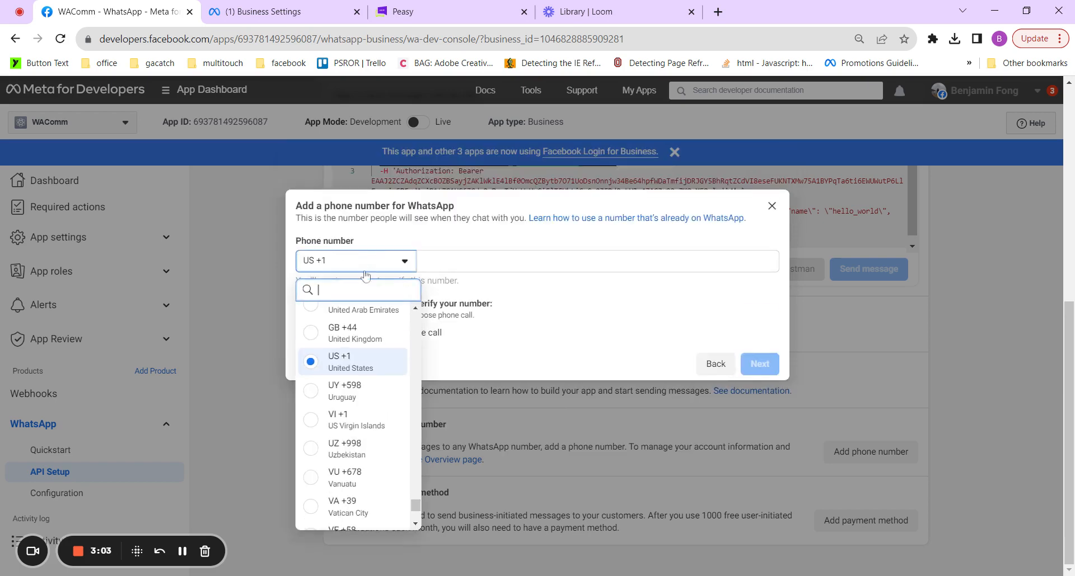
pyautogui.write('my')
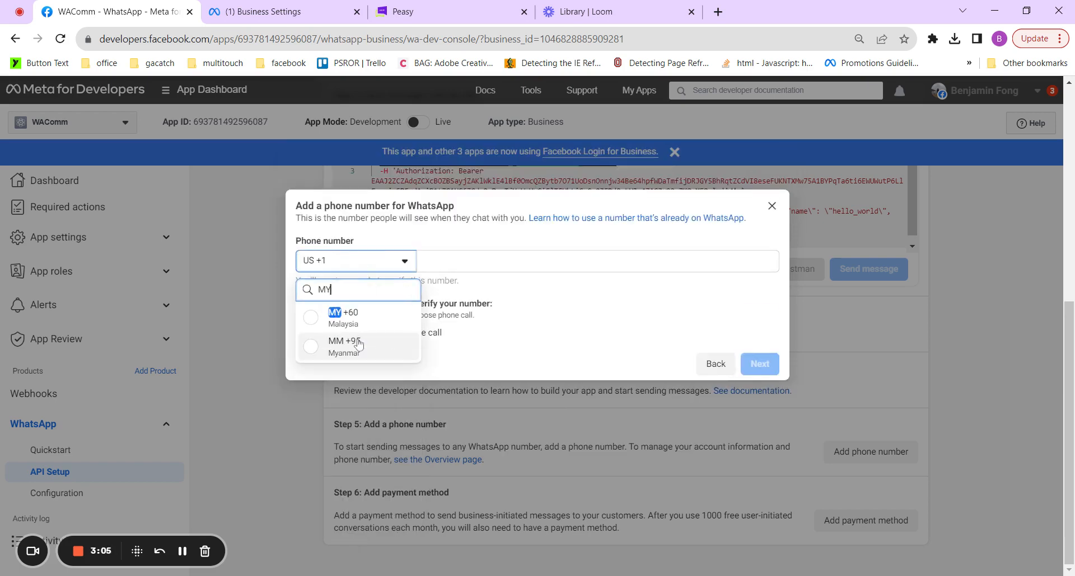
pyautogui.click(341, 314)
pyautogui.click(425, 261)
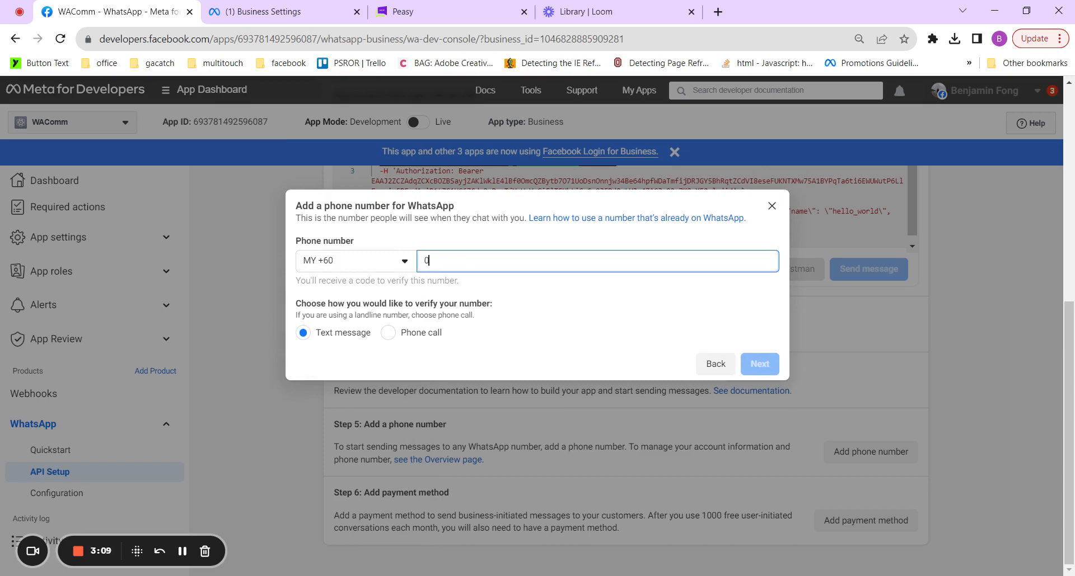
pyautogui.write('0')
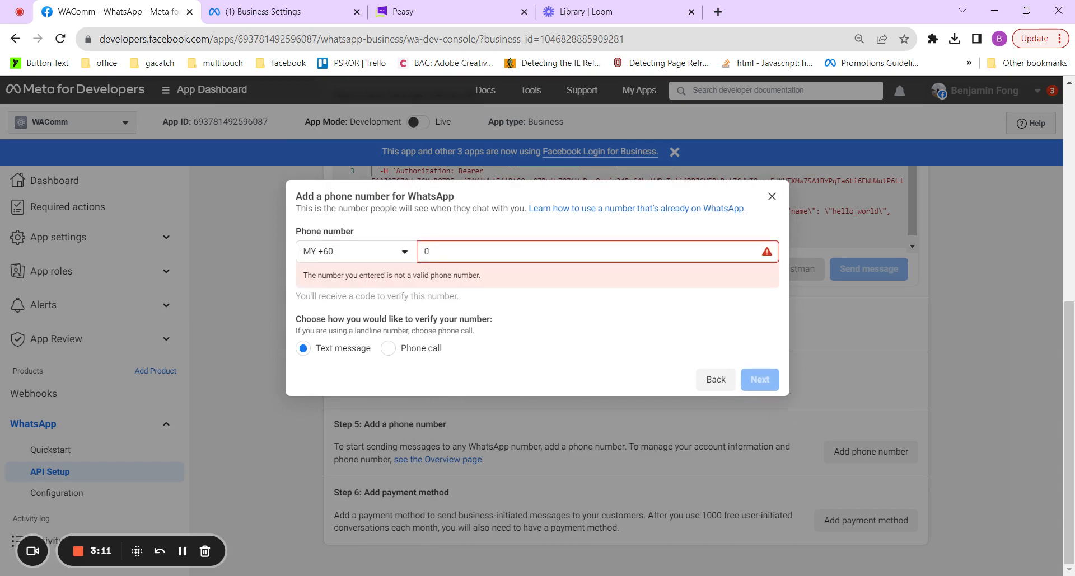
pyautogui.press('BackSpace')
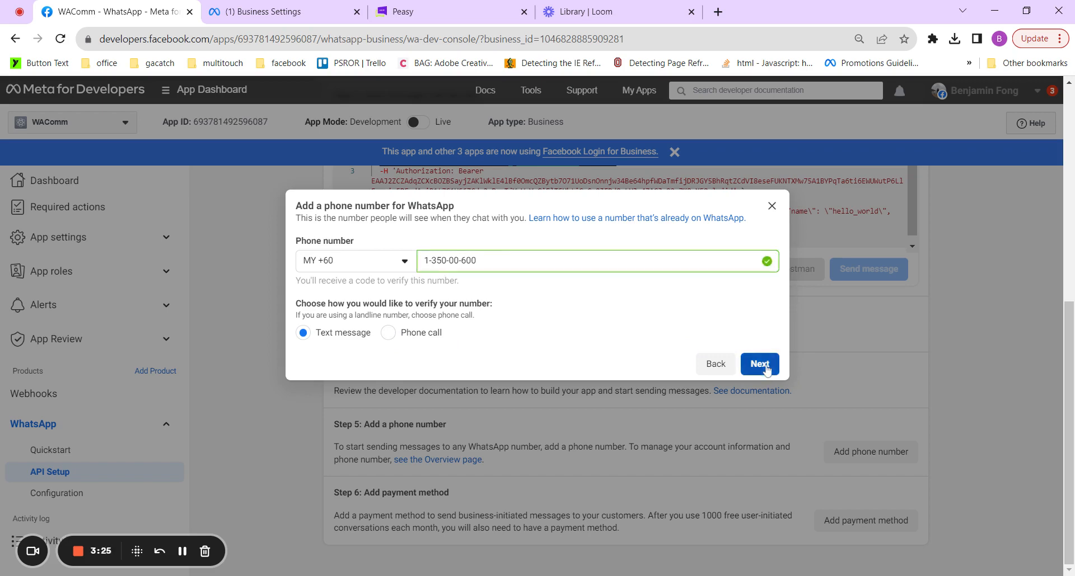
pyautogui.click(765, 367)
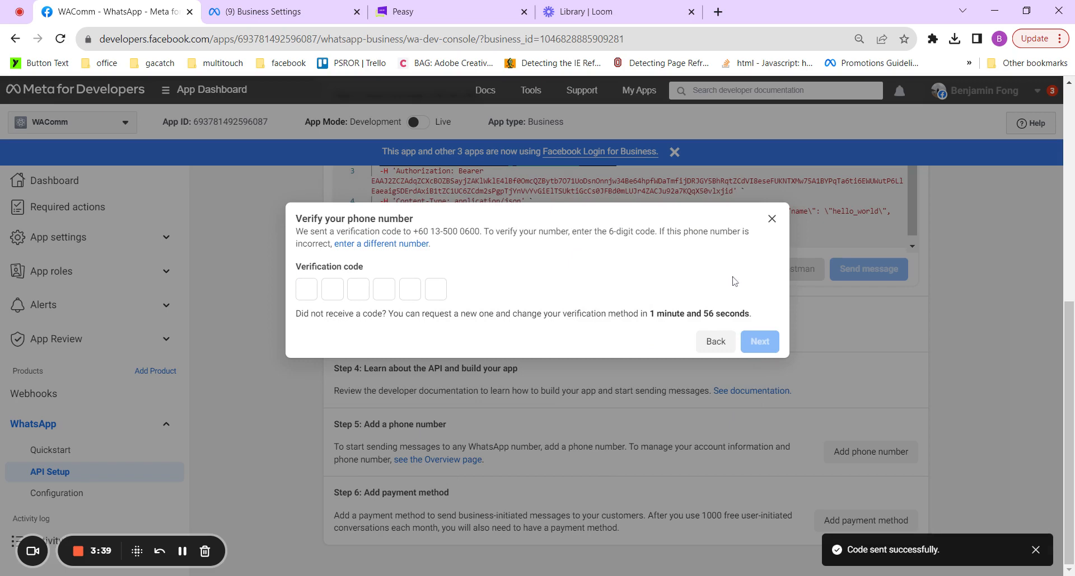
pyautogui.click(771, 218)
pyautogui.scroll(8, 504, 313)
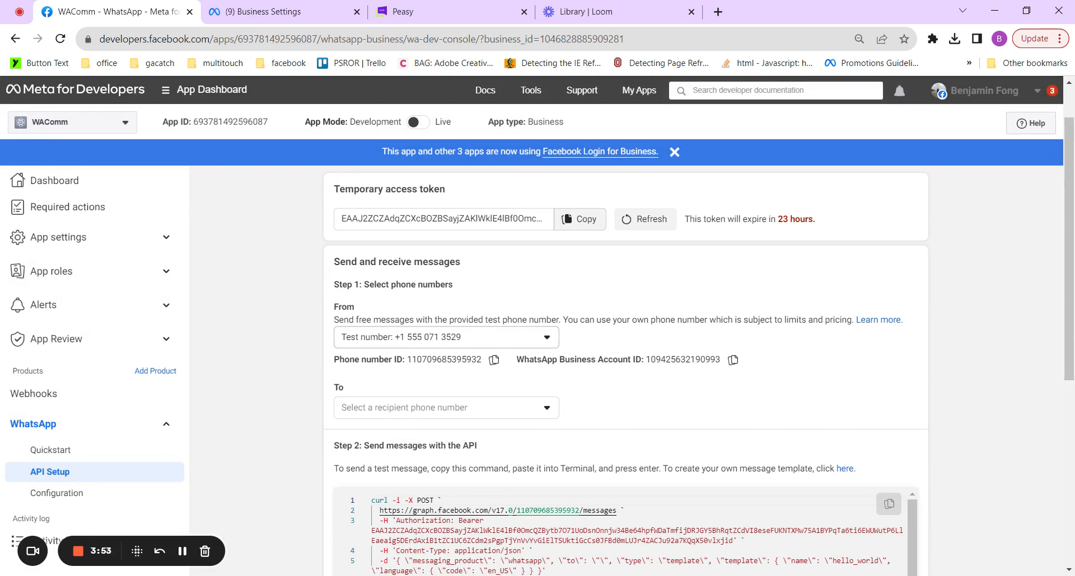
# - Copy the test number's Phone number ID and return to Peasy's WA2 Phone number ID field
pyautogui.click(493, 360)
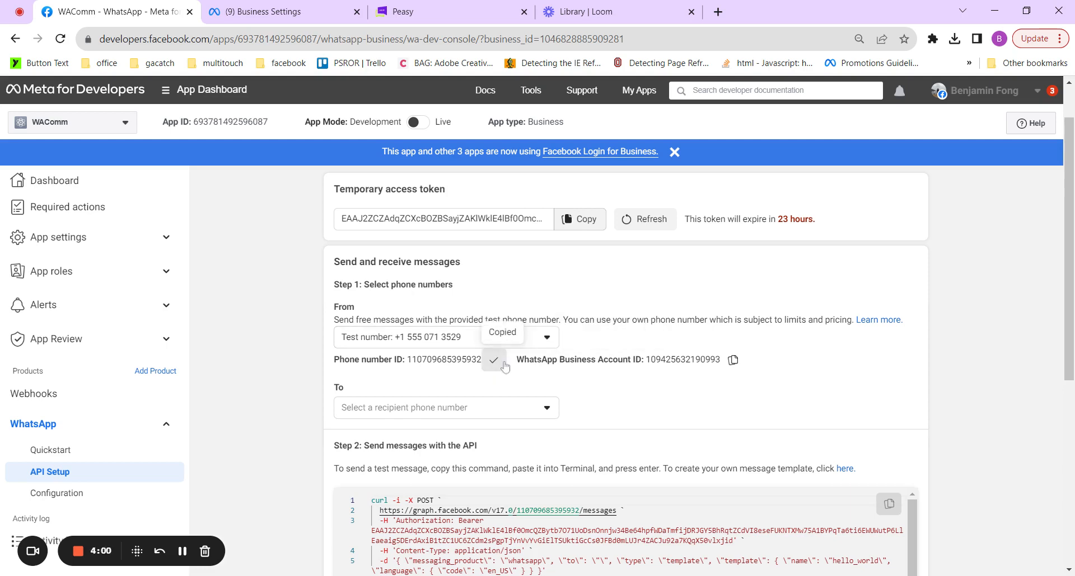
pyautogui.moveTo(334, 361); pyautogui.dragTo(401, 374)
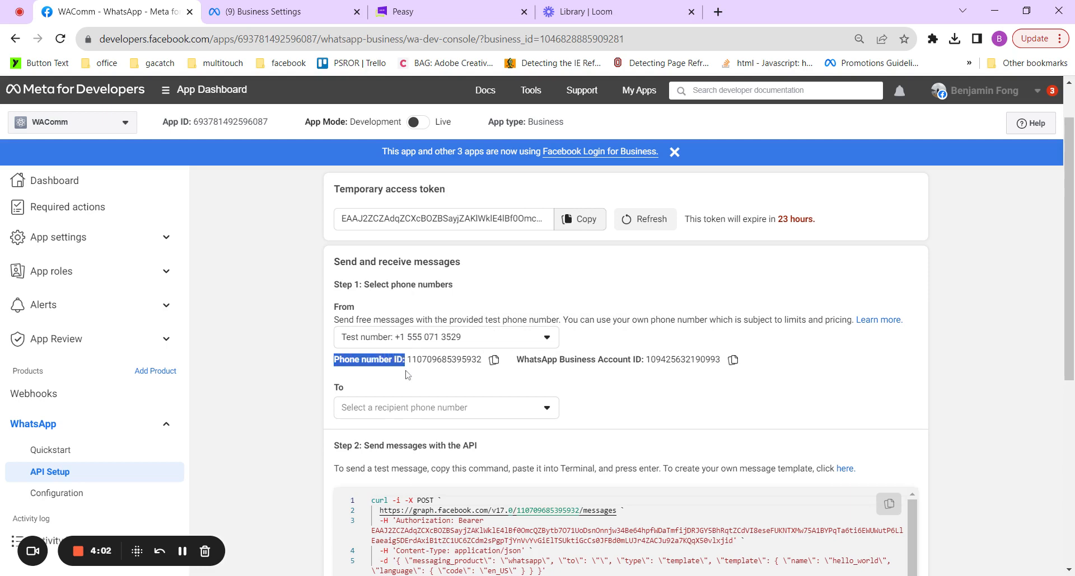
pyautogui.click(398, 11)
pyautogui.click(520, 358)
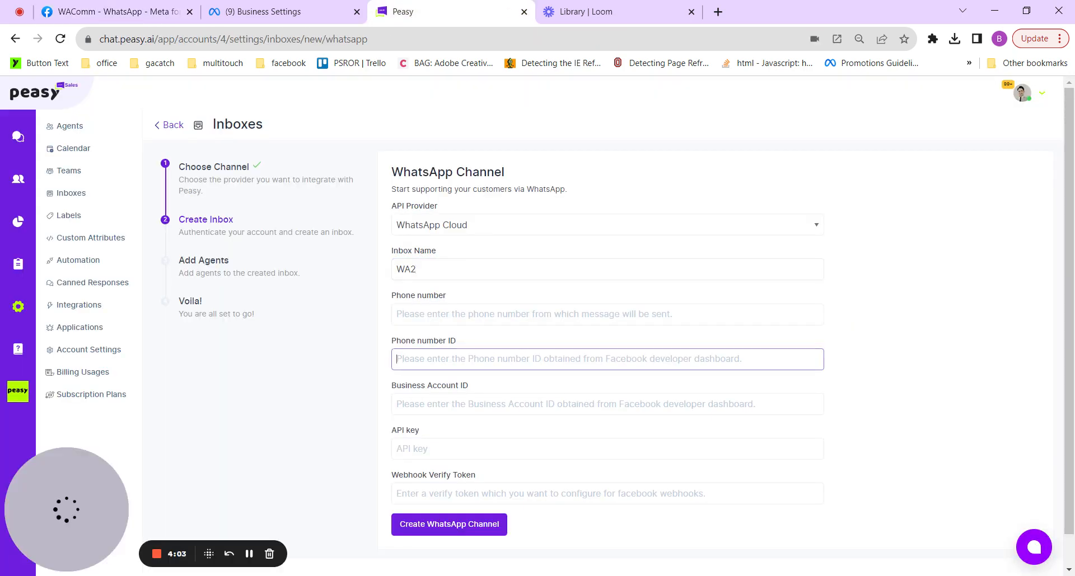
# - Paste the Phone number ID and the copied WhatsApp Business Account ID into Peasy's form
pyautogui.hotkey('ctrl', 'v')
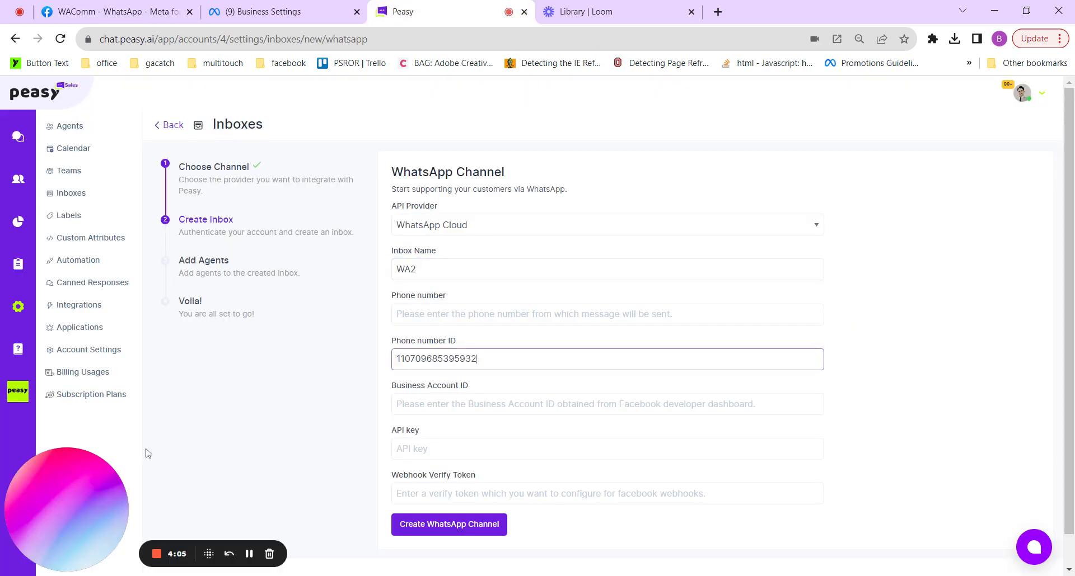
pyautogui.click(41, 553)
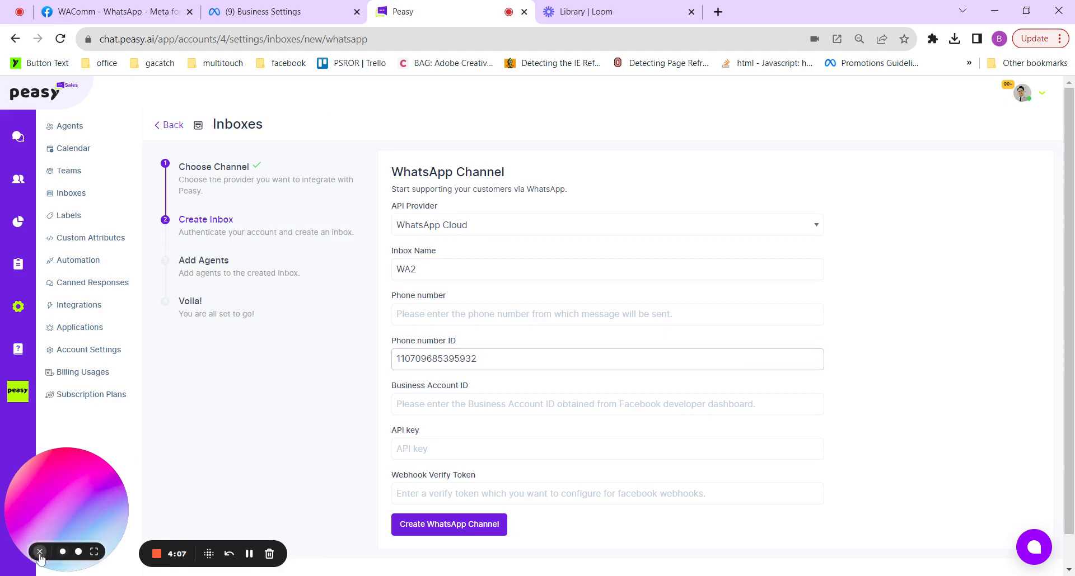
pyautogui.click(118, 7)
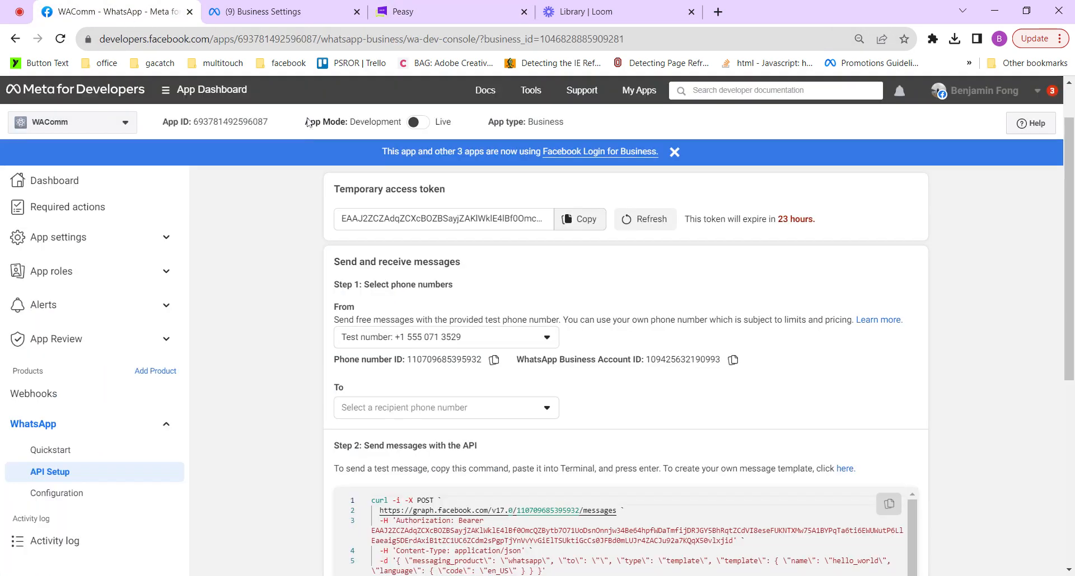
pyautogui.click(733, 359)
pyautogui.click(291, 11)
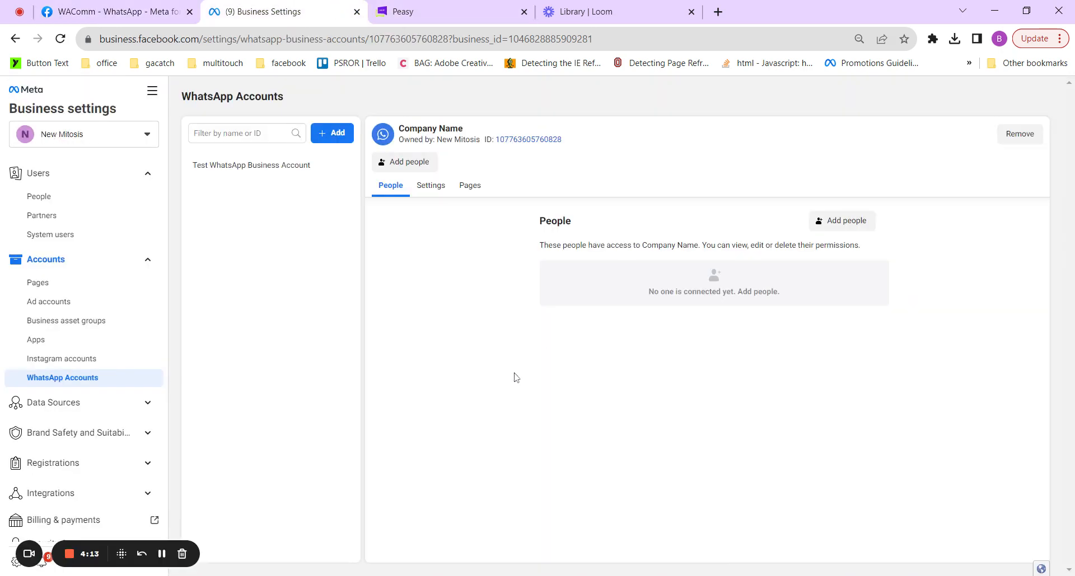
pyautogui.click(451, 11)
pyautogui.click(493, 404)
pyautogui.hotkey('ctrl', 'v')
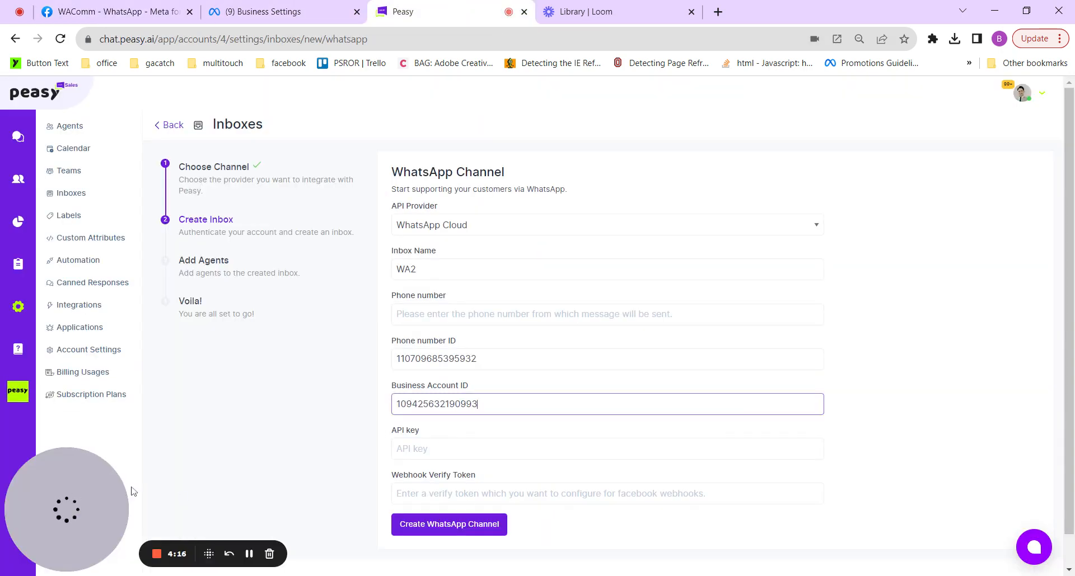
# - Copy the Meta test sender number into Peasy's Phone number field and strip its spaces
pyautogui.click(40, 552)
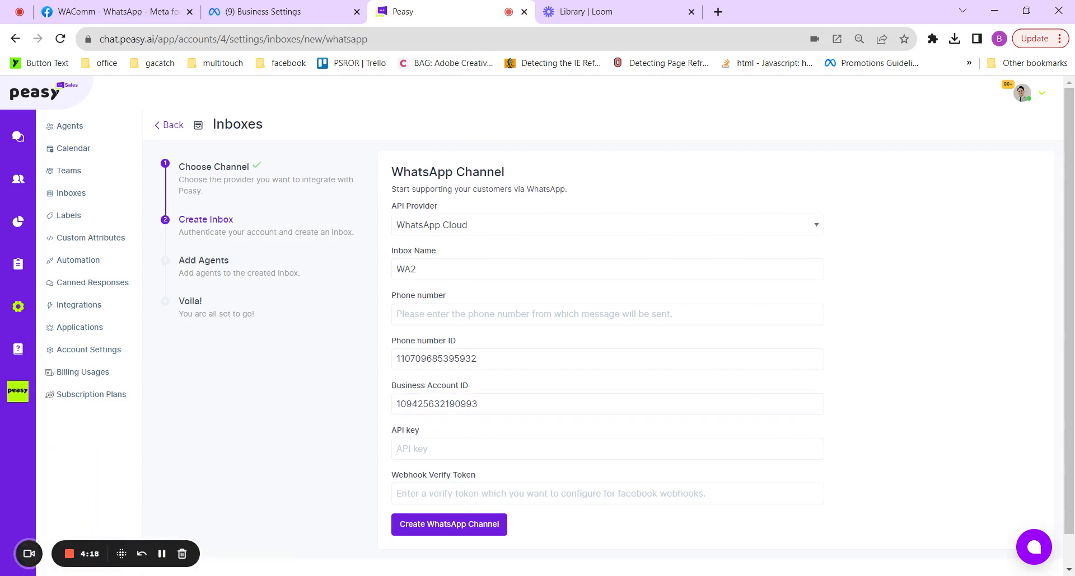
pyautogui.click(112, 11)
pyautogui.click(478, 338)
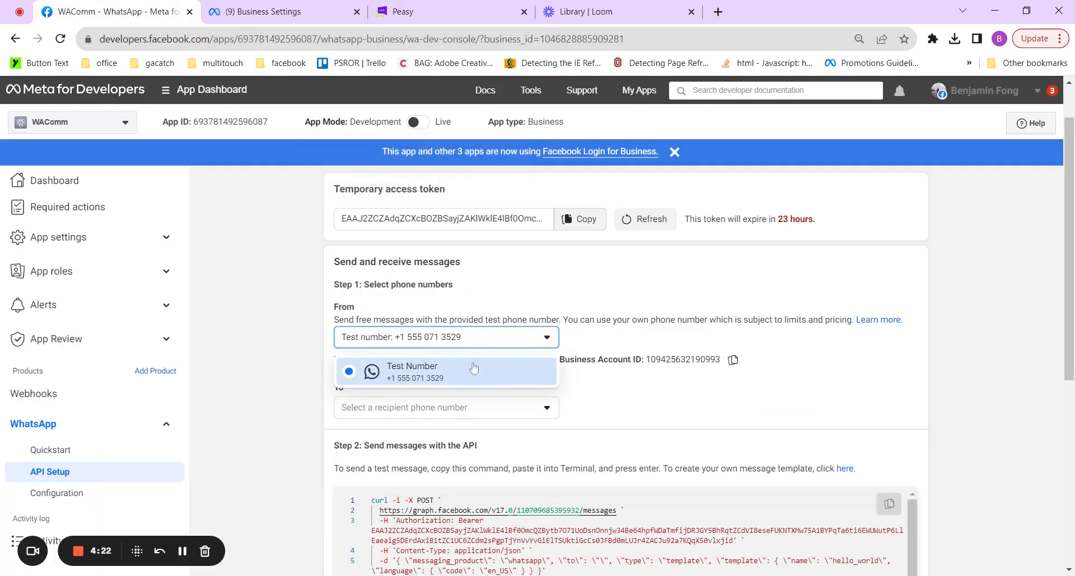
pyautogui.click(508, 295)
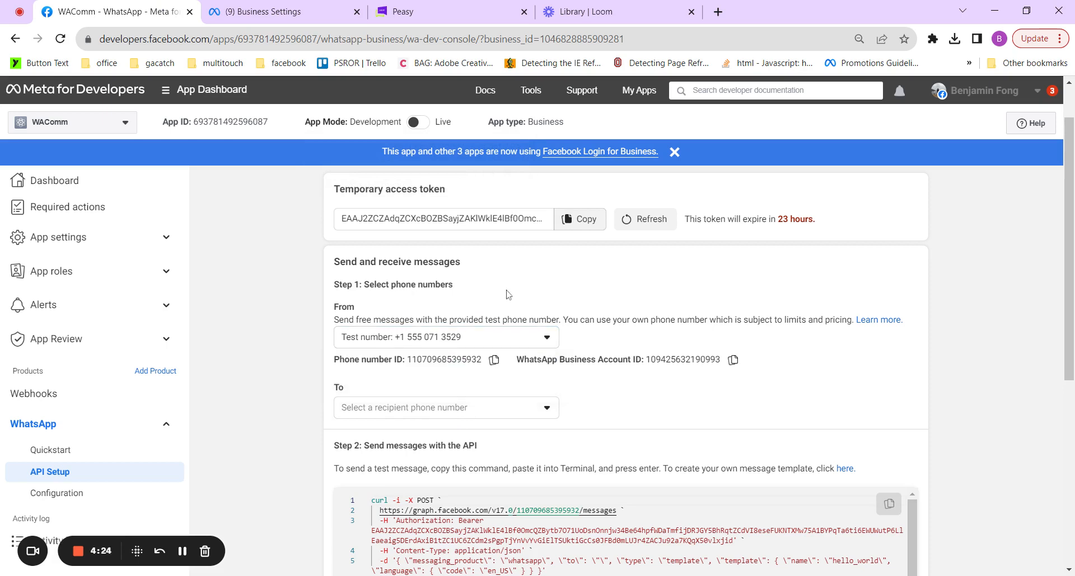
pyautogui.moveTo(464, 338); pyautogui.dragTo(396, 343)
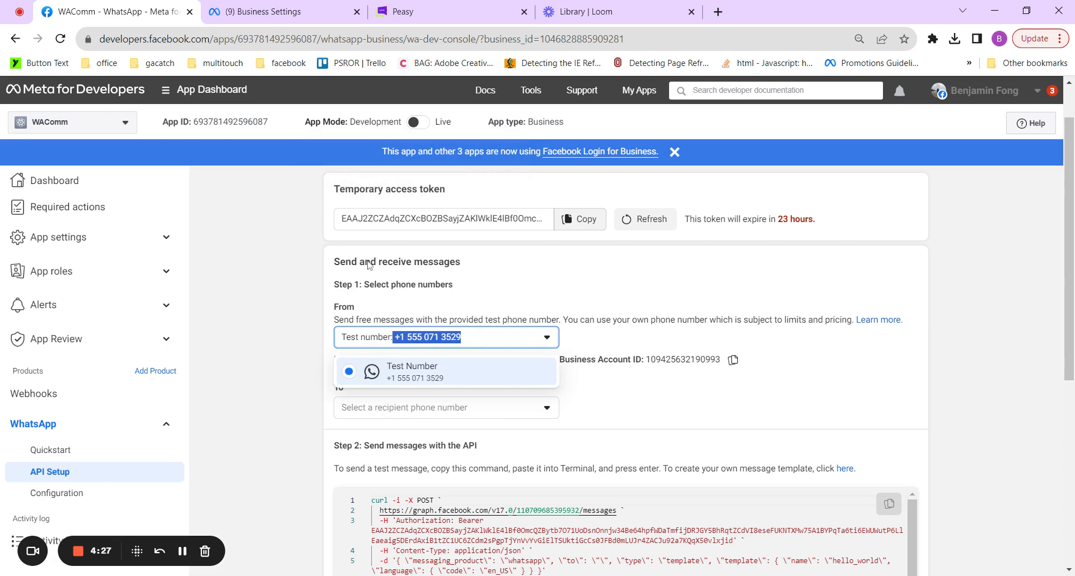
pyautogui.click(398, 11)
pyautogui.click(420, 315)
pyautogui.hotkey('ctrl', 'v')
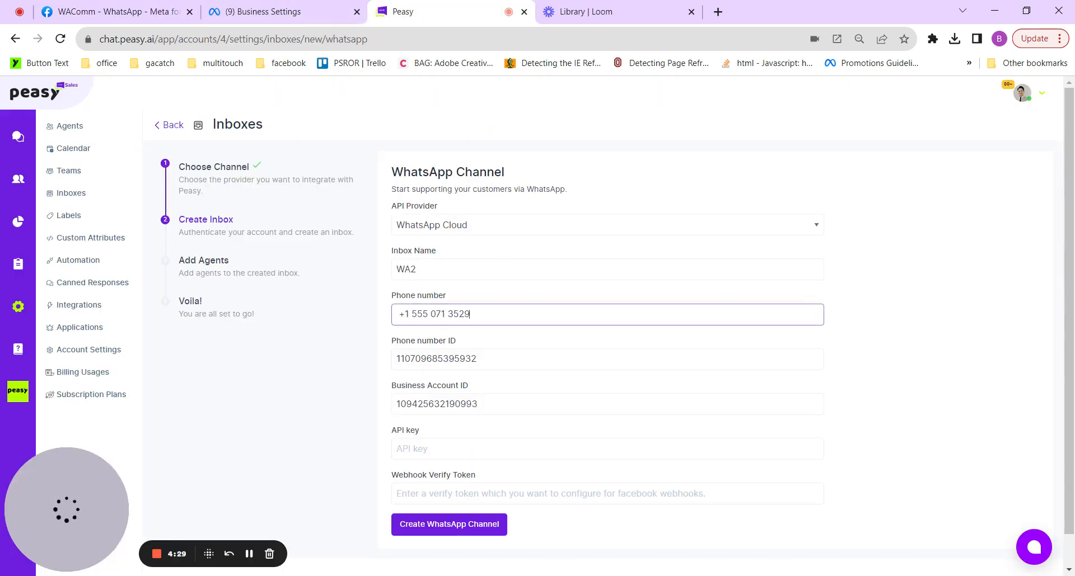
pyautogui.press('BackSpace')
pyautogui.press('Right')
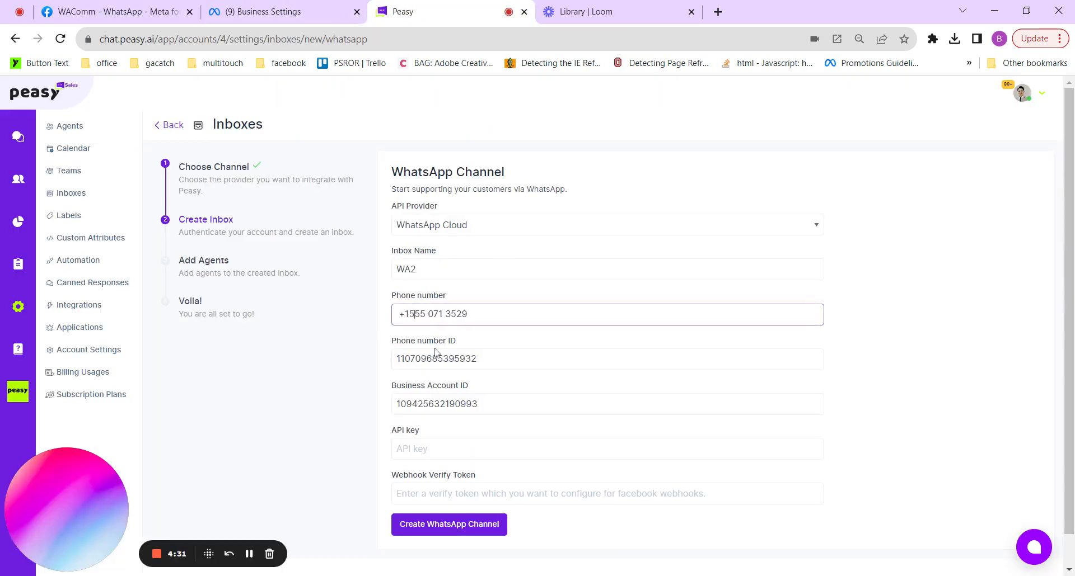
pyautogui.press('Delete')
pyautogui.press('Right')
pyautogui.press('Right')
pyautogui.press('Right')
pyautogui.press('Delete')
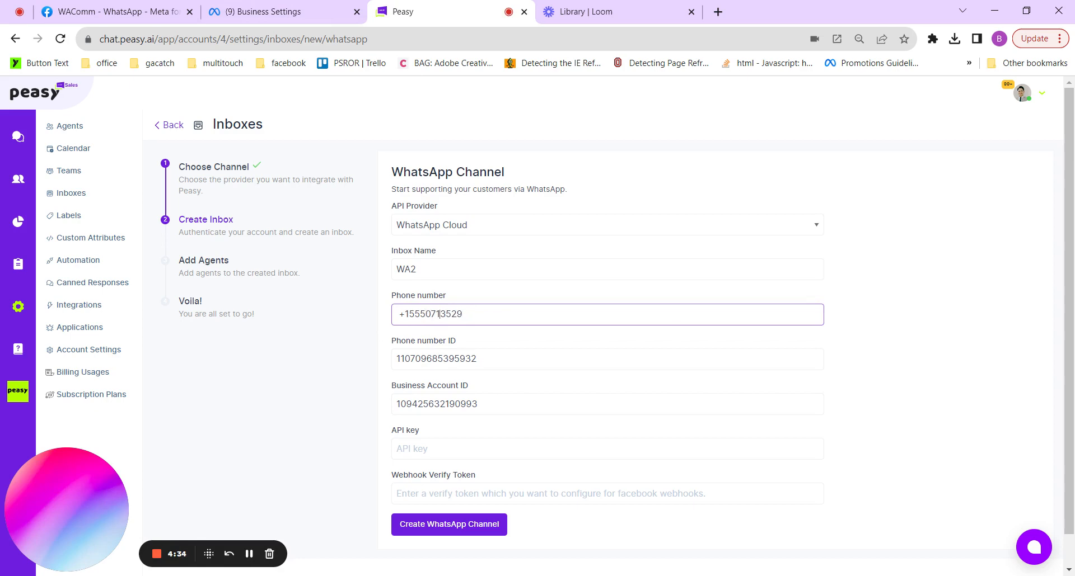
pyautogui.click(49, 544)
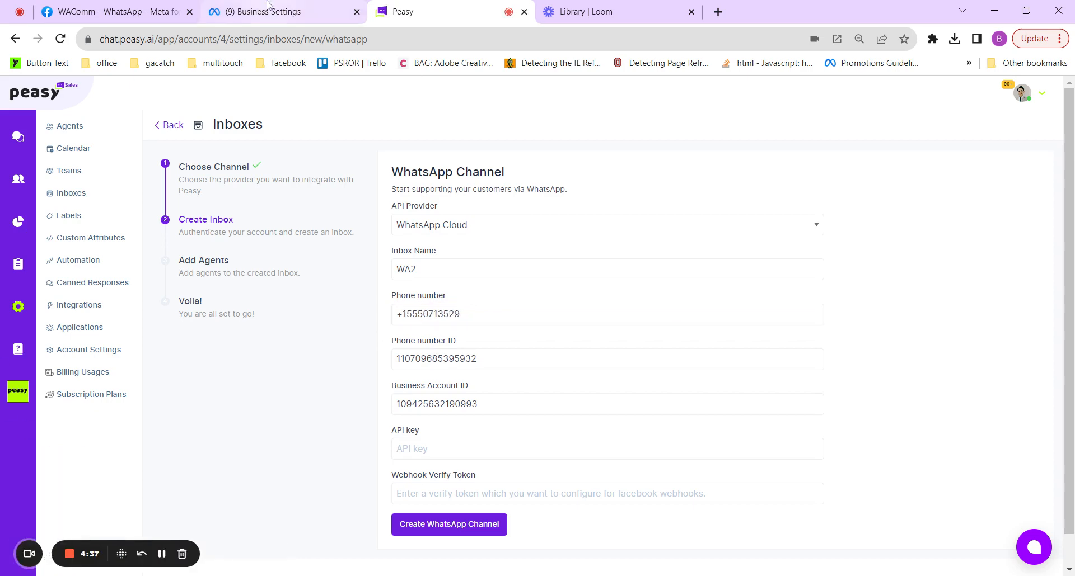
pyautogui.hotkey('ctrl', 'shift', 'Tab')
pyautogui.hotkey('ctrl', 'shift', 'Tab')
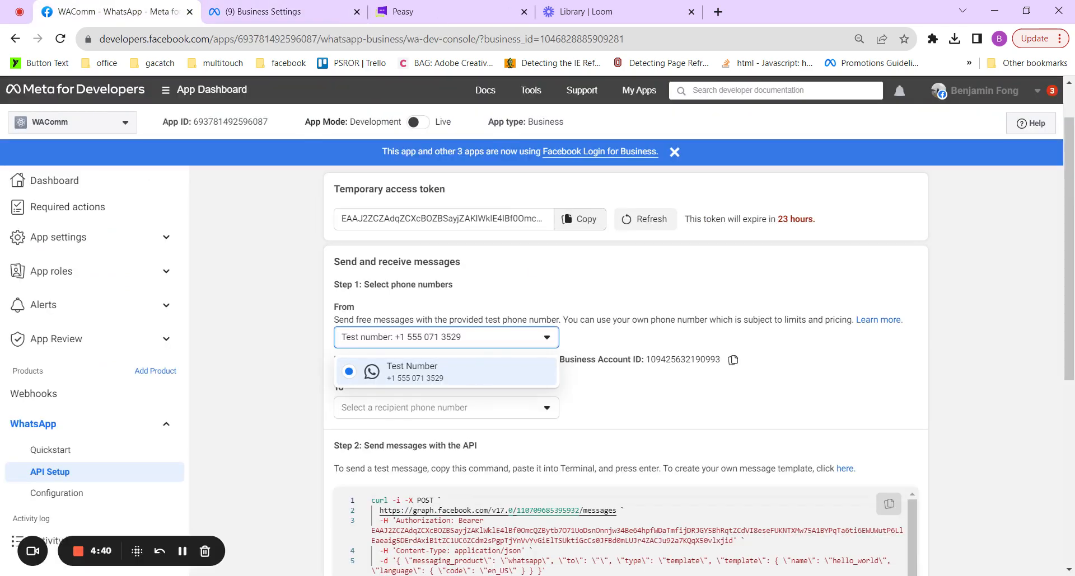
# - Open the recipient phone number manager and start a new recipient with country Malaysia +60
pyautogui.click(609, 378)
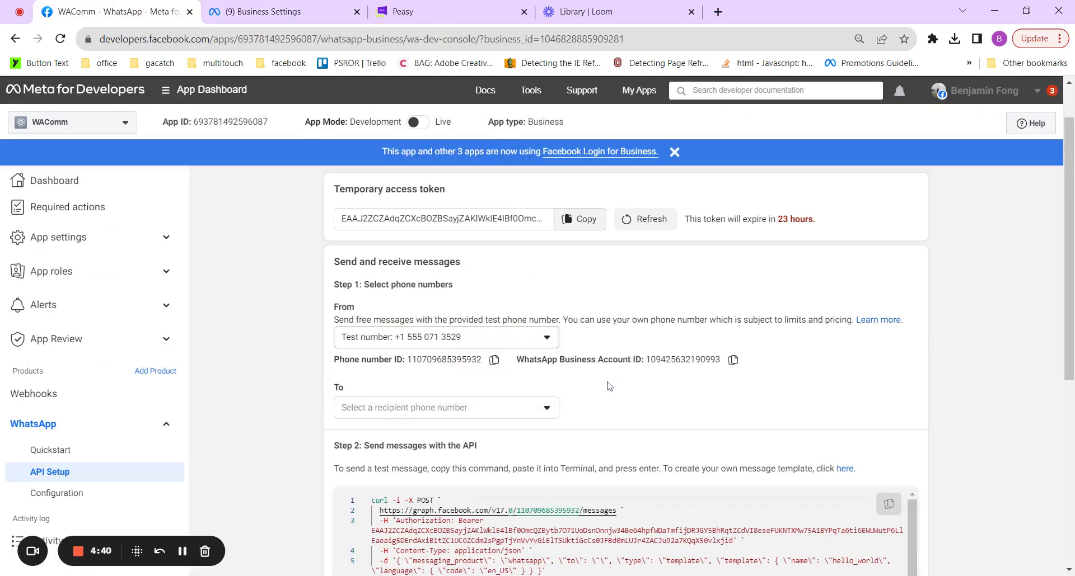
pyautogui.click(510, 413)
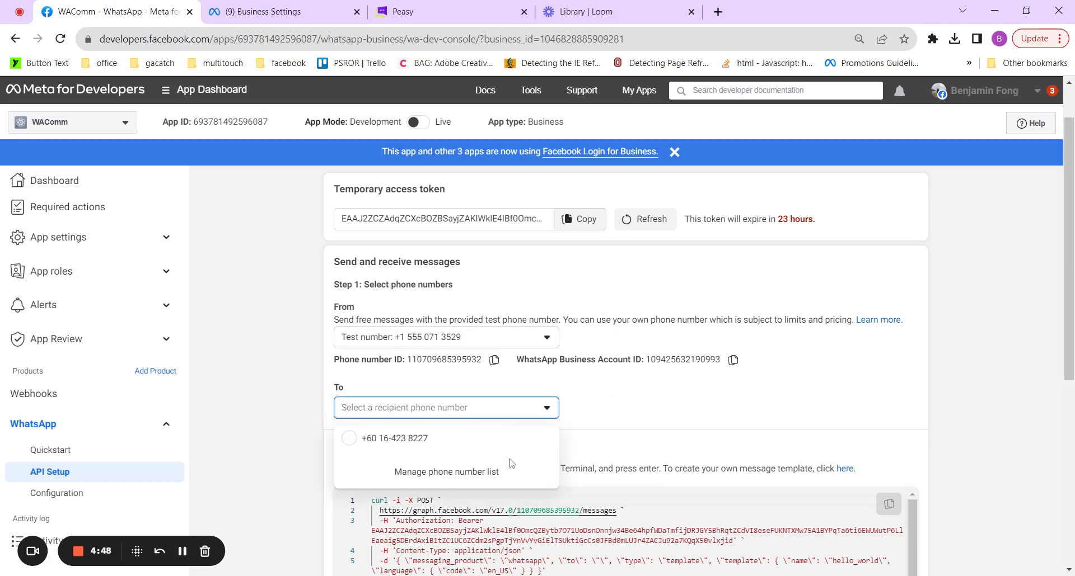
pyautogui.click(493, 472)
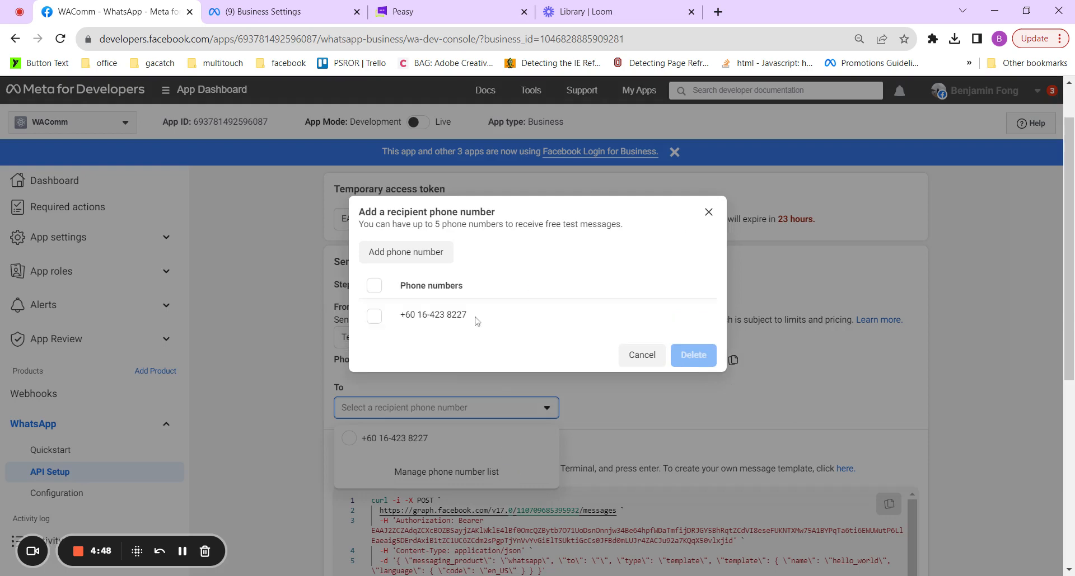
pyautogui.click(405, 242)
pyautogui.click(420, 269)
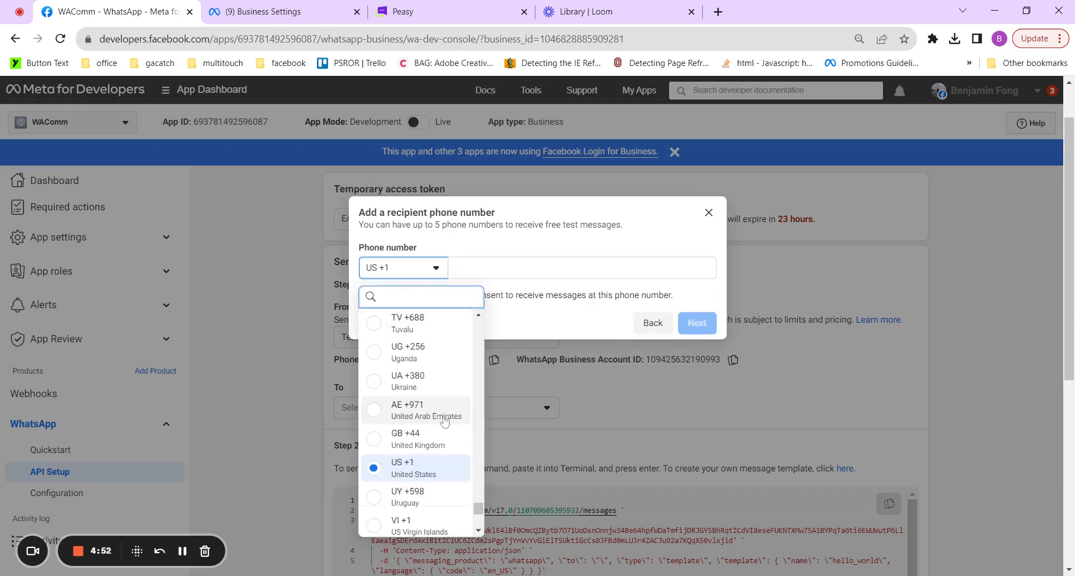
pyautogui.write('M')
pyautogui.press('BackSpace')
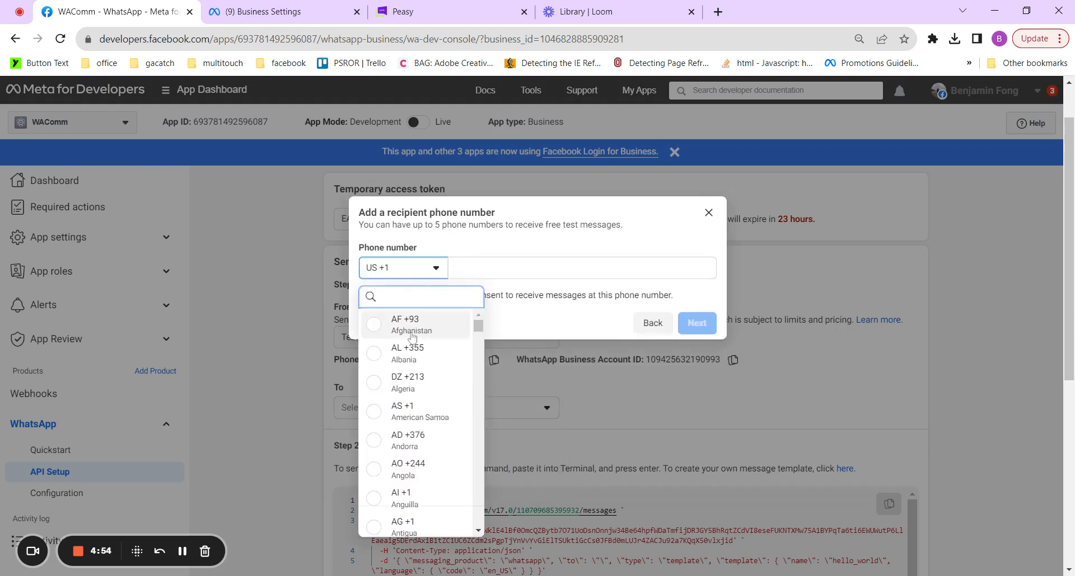
pyautogui.write('MY')
pyautogui.click(446, 326)
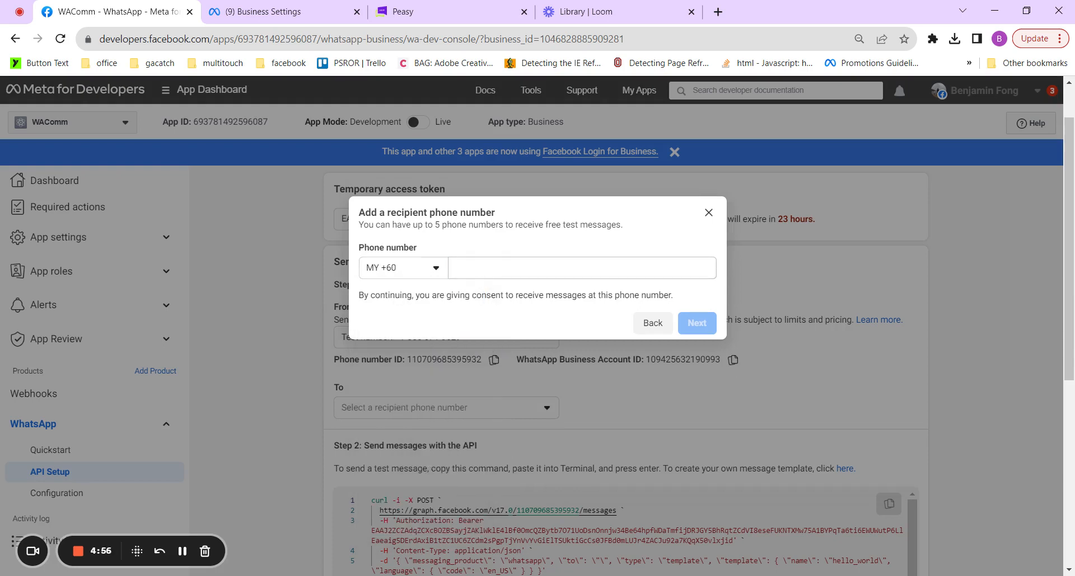
# - Enter the recipient's phone number and confirm it with the received verification code
pyautogui.click(482, 269)
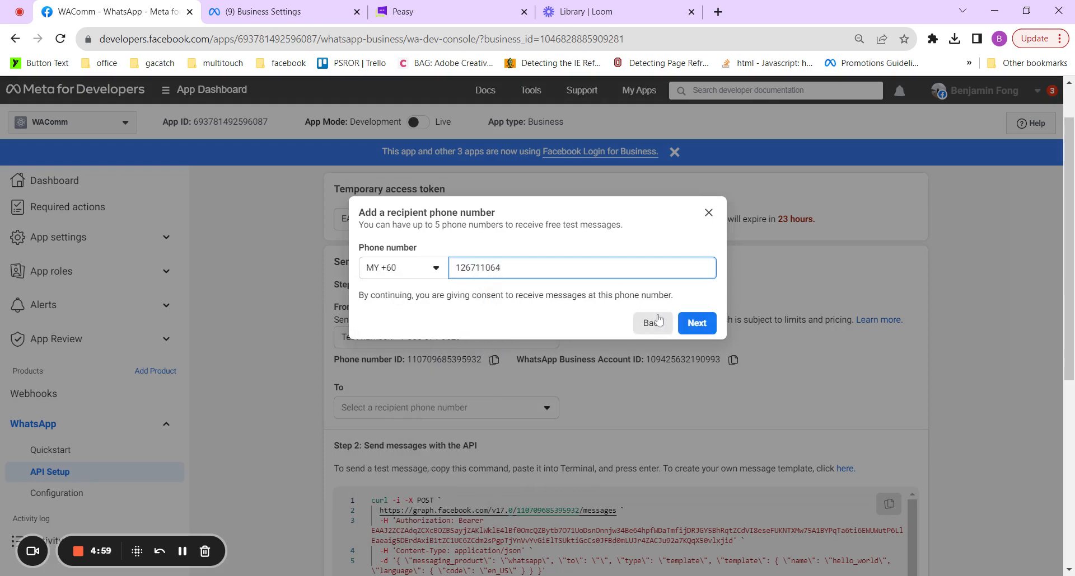
pyautogui.click(696, 323)
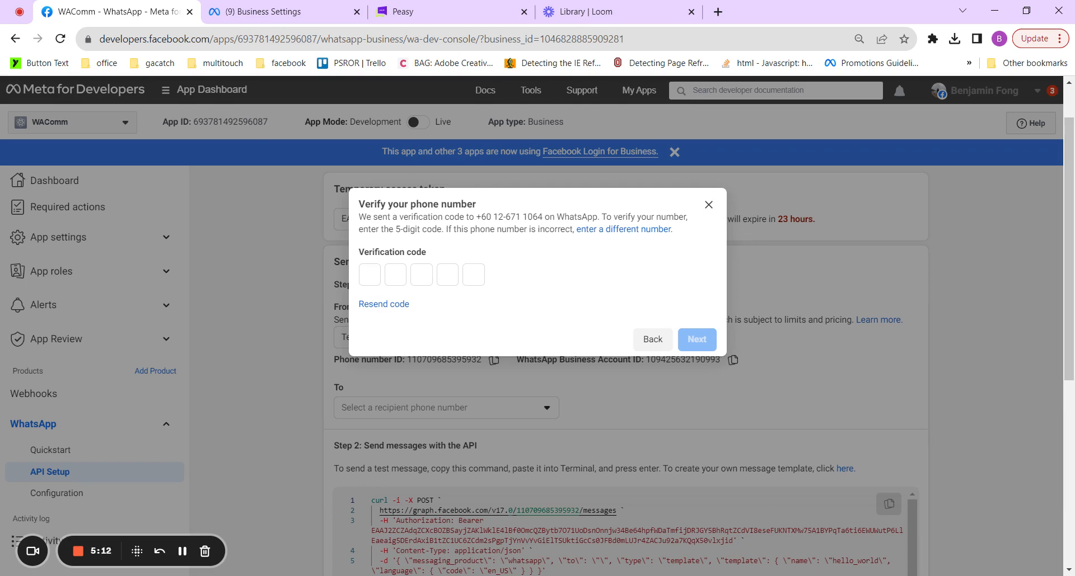
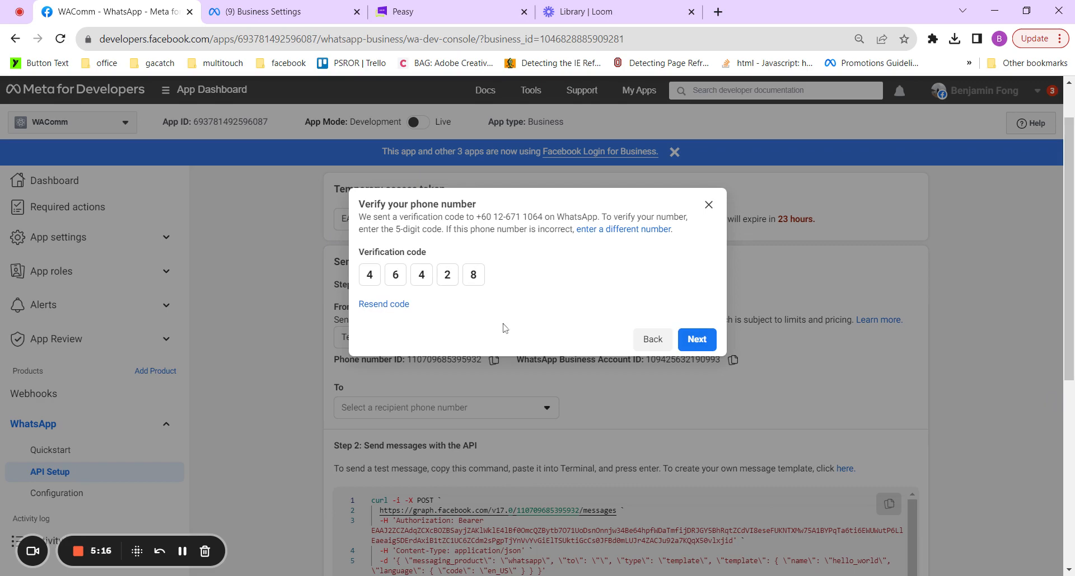
pyautogui.click(696, 338)
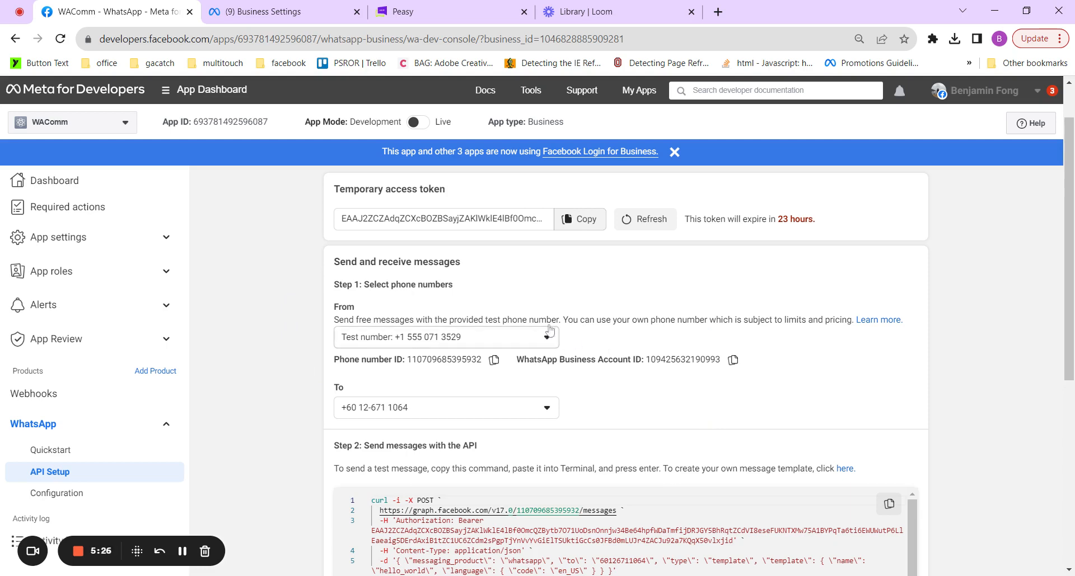
# - Go to the Test WhatsApp Business Account's Billing & payments page via Add payment method
pyautogui.scroll(-5, 593, 338)
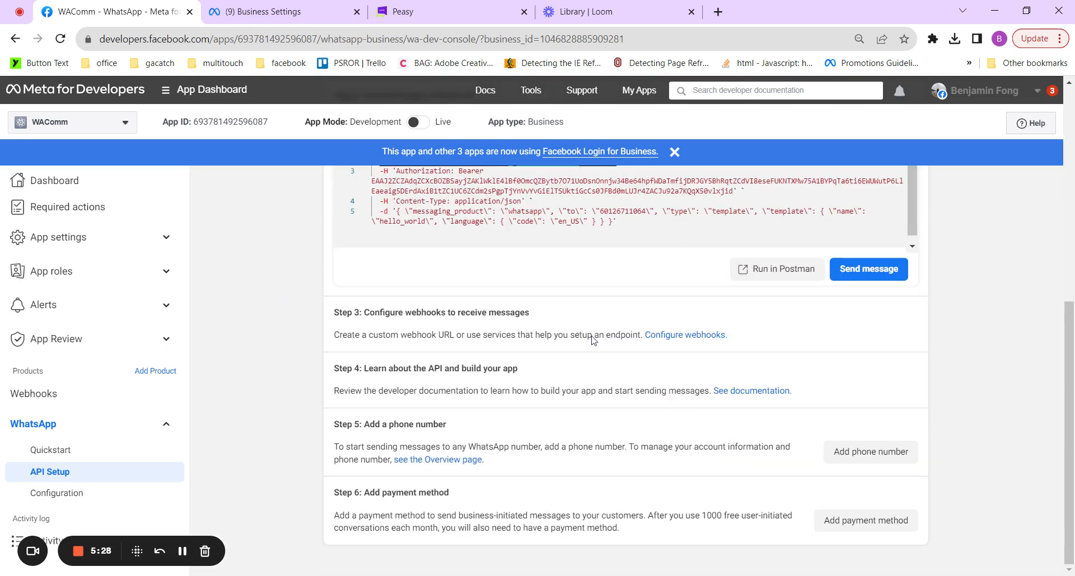
pyautogui.click(879, 525)
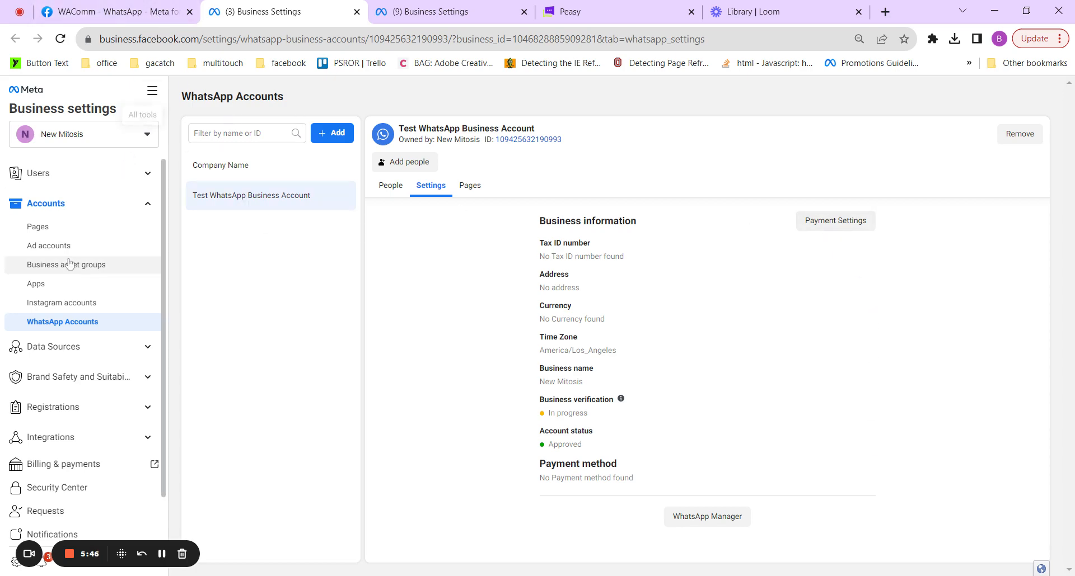
pyautogui.click(854, 227)
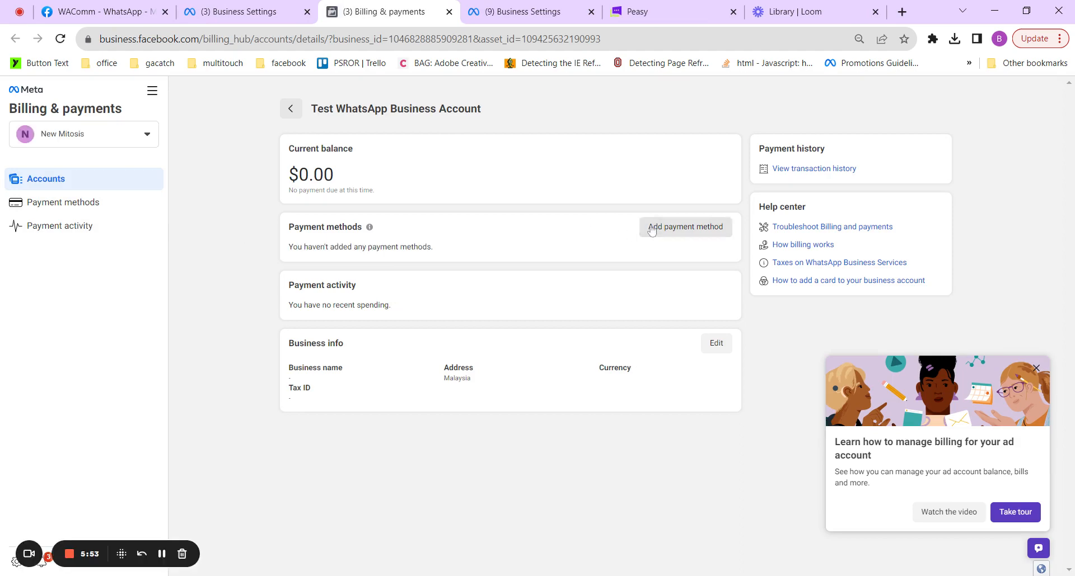
# - Start adding a payment method with US Dollars currency and Asia/Kuala Lumpur time zone
pyautogui.click(647, 228)
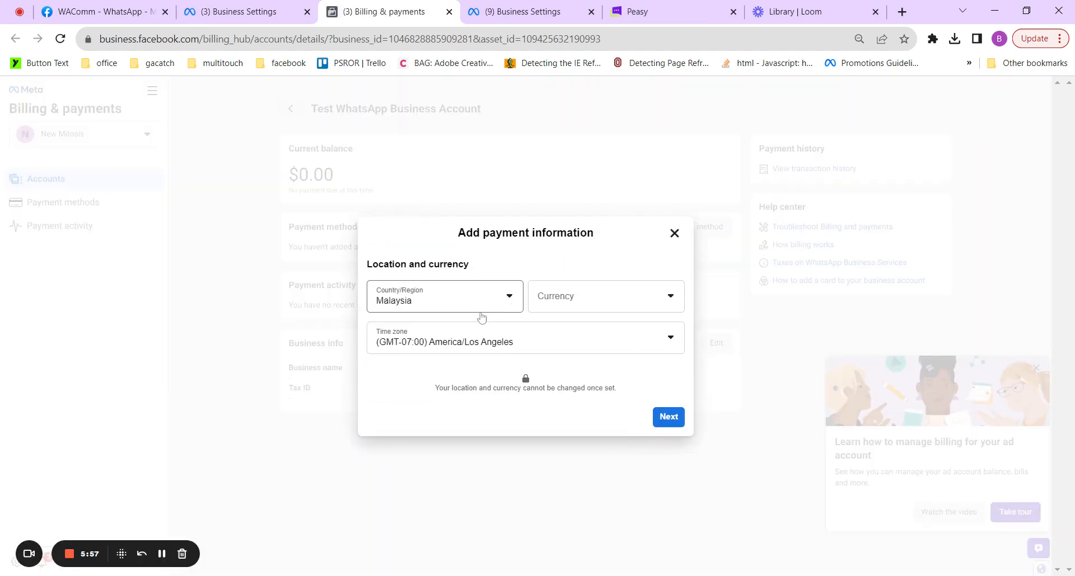
pyautogui.click(565, 306)
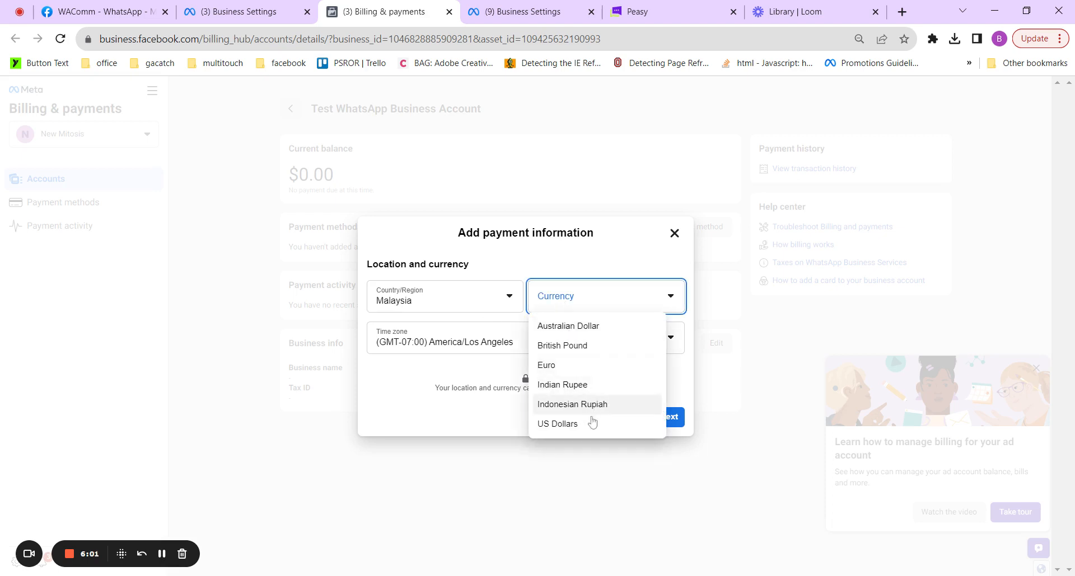
pyautogui.click(592, 424)
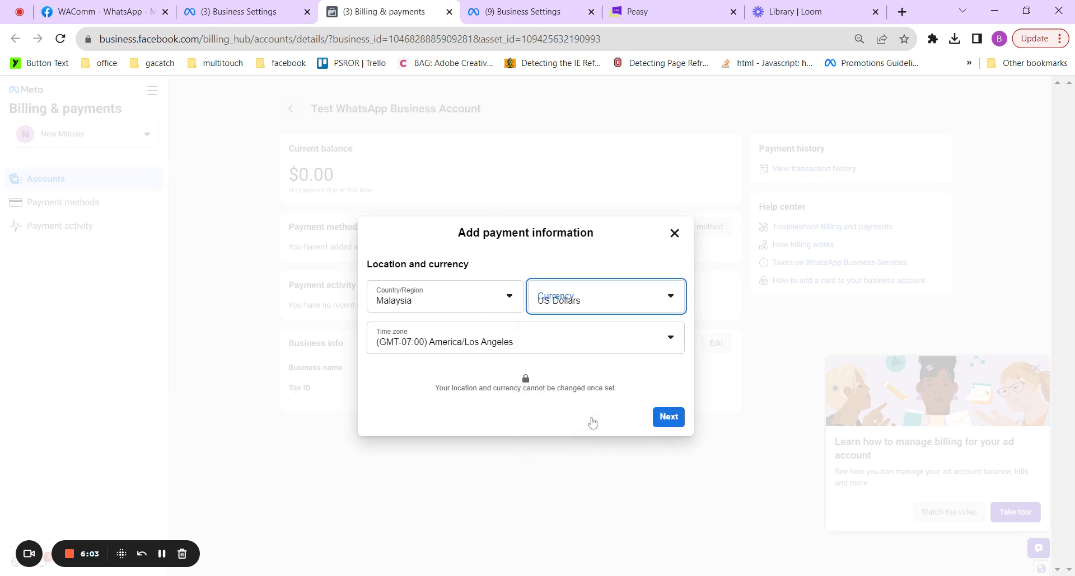
pyautogui.click(597, 341)
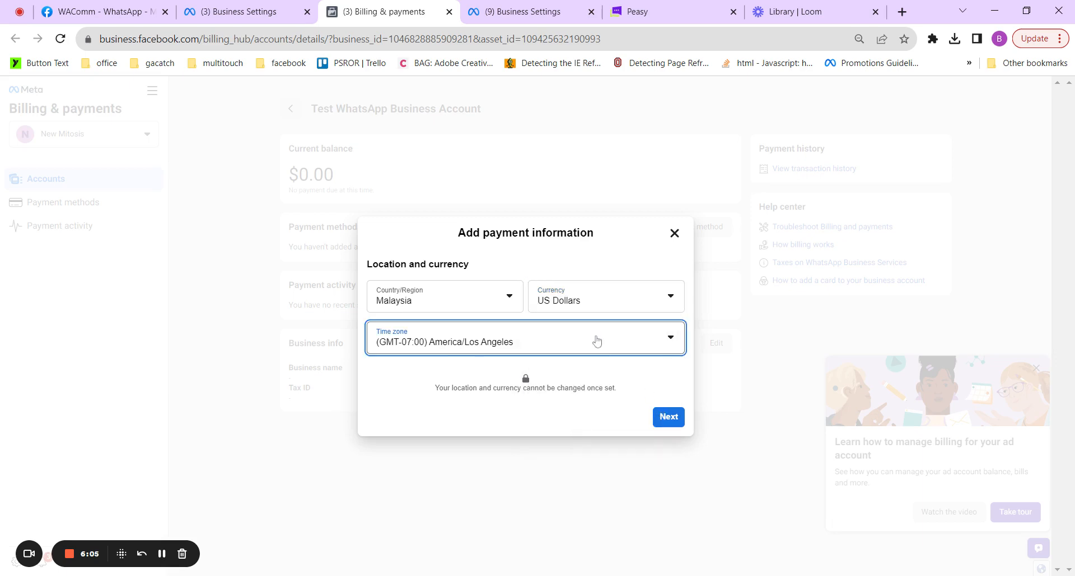
pyautogui.scroll(-5, 552, 431)
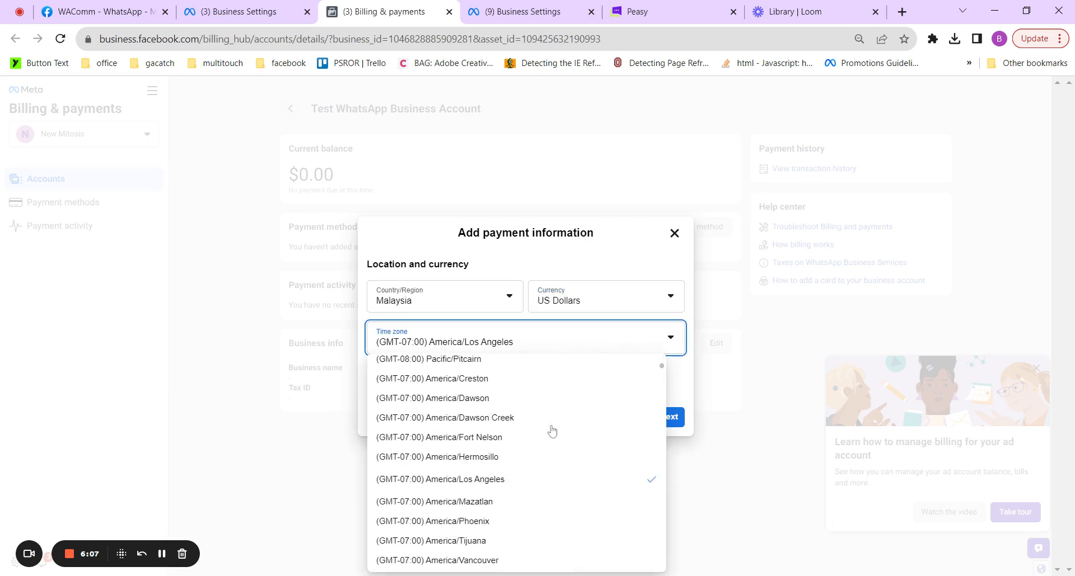
pyautogui.scroll(-8, 534, 406)
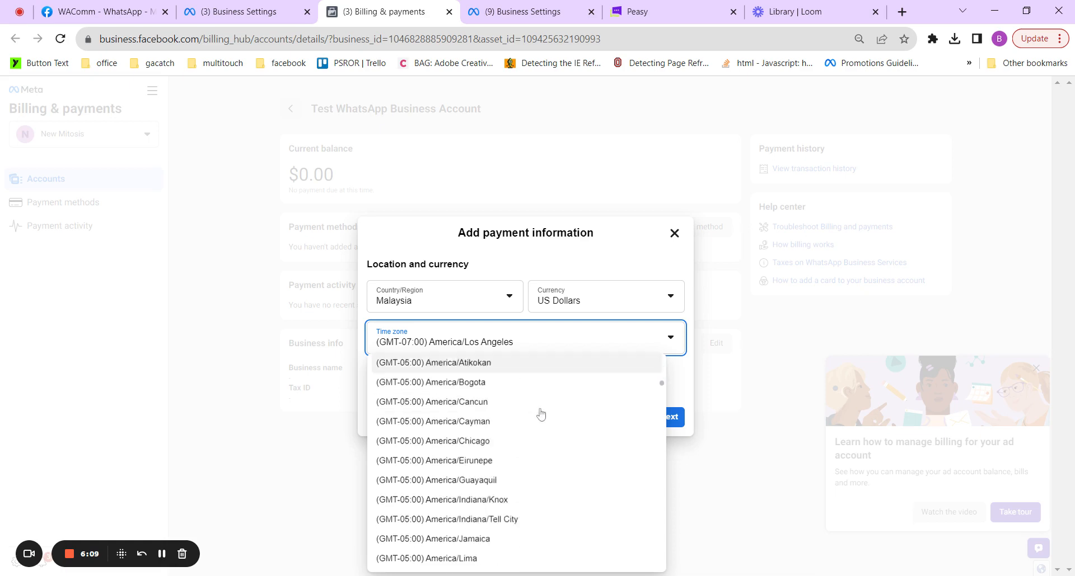
pyautogui.scroll(-15, 541, 415)
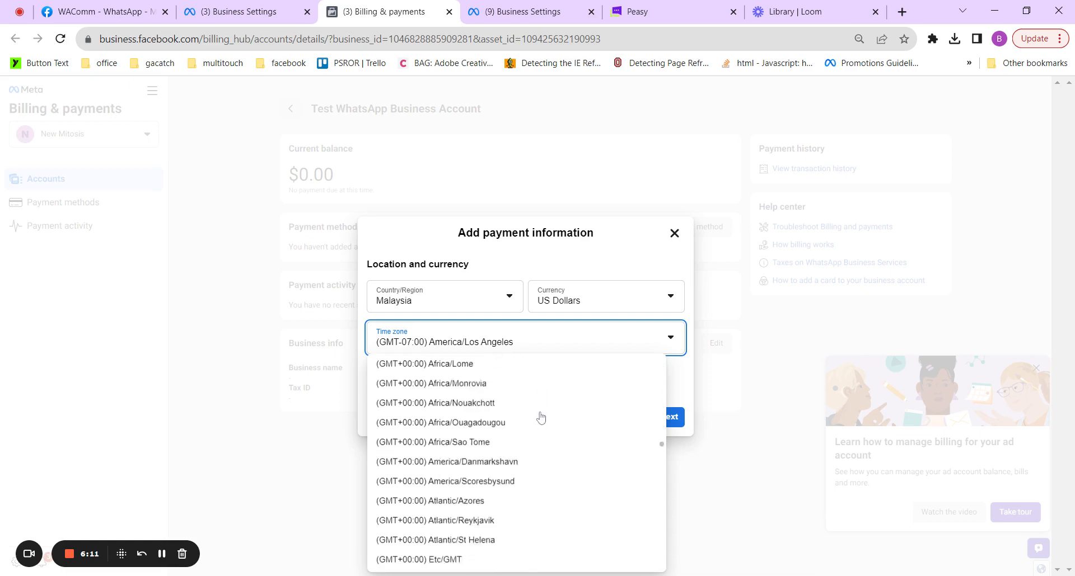
pyautogui.scroll(-20, 540, 417)
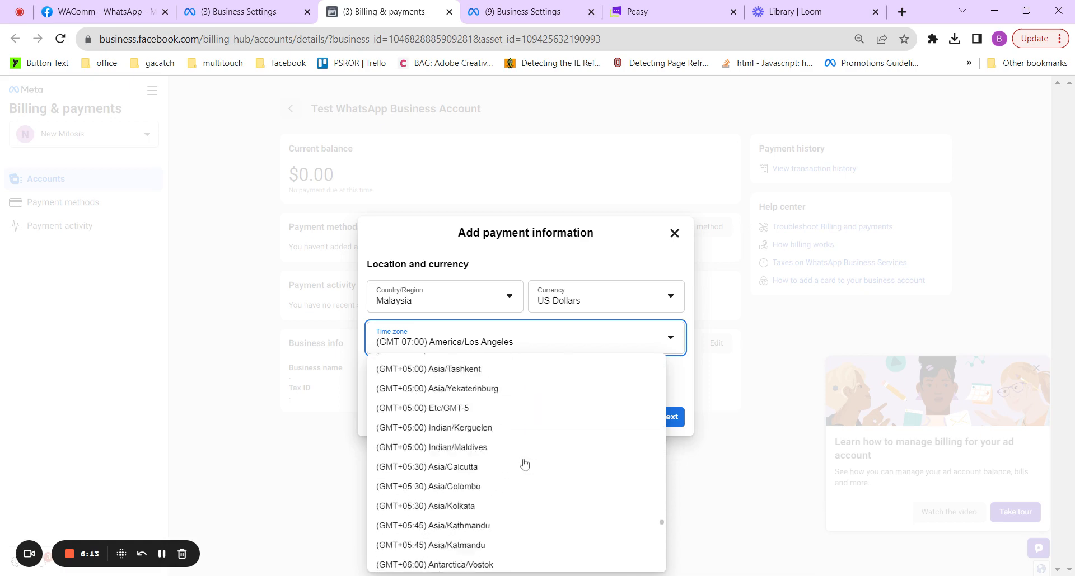
pyautogui.scroll(-12, 515, 470)
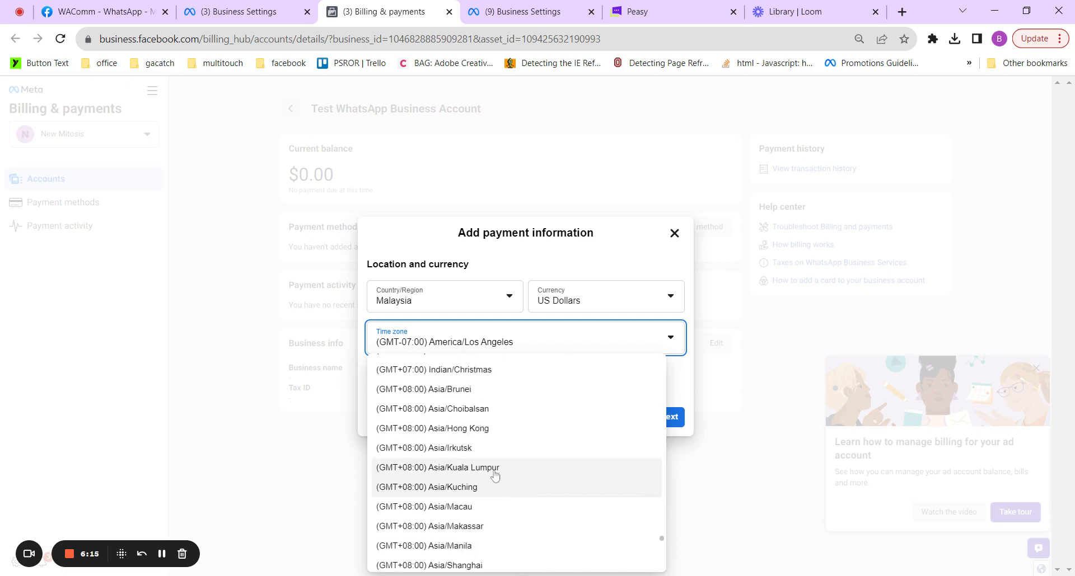
pyautogui.click(493, 470)
# - Choose debit or credit card, then close the card form unsaved and return to the WhatsApp account
pyautogui.click(666, 417)
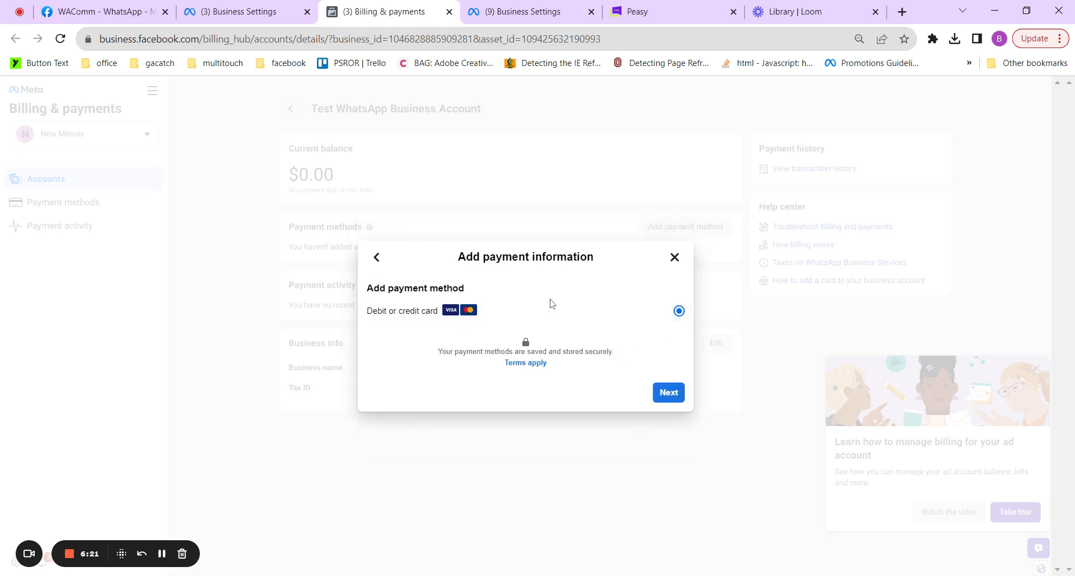
pyautogui.click(669, 393)
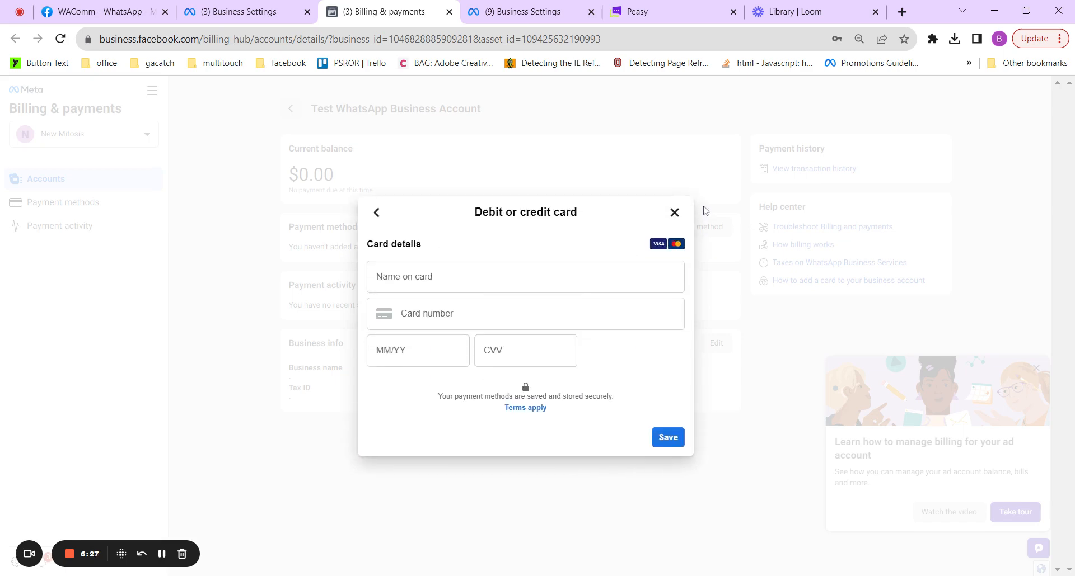
pyautogui.click(675, 212)
pyautogui.click(269, 11)
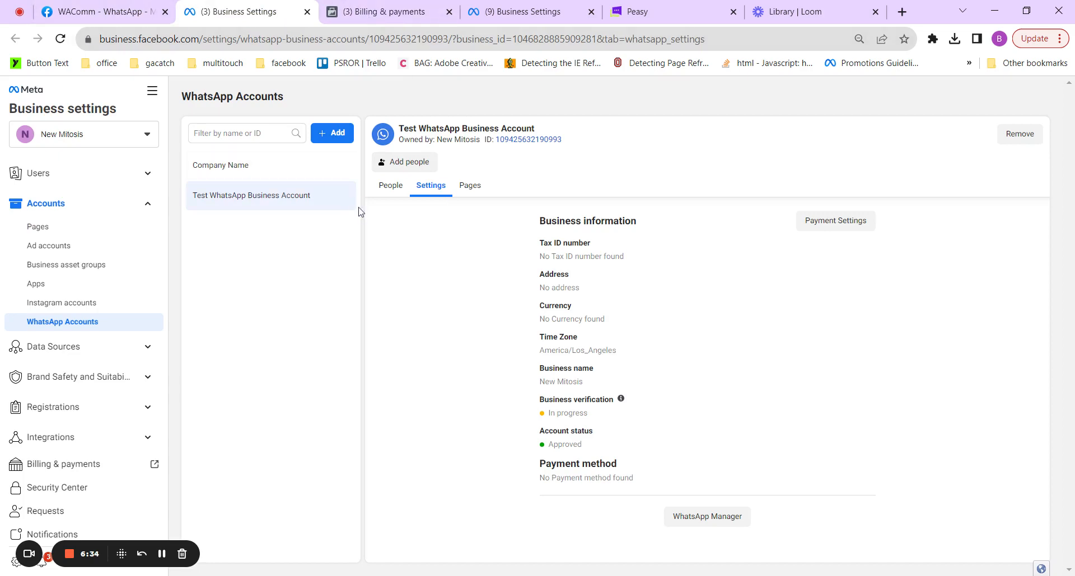
pyautogui.click(644, 12)
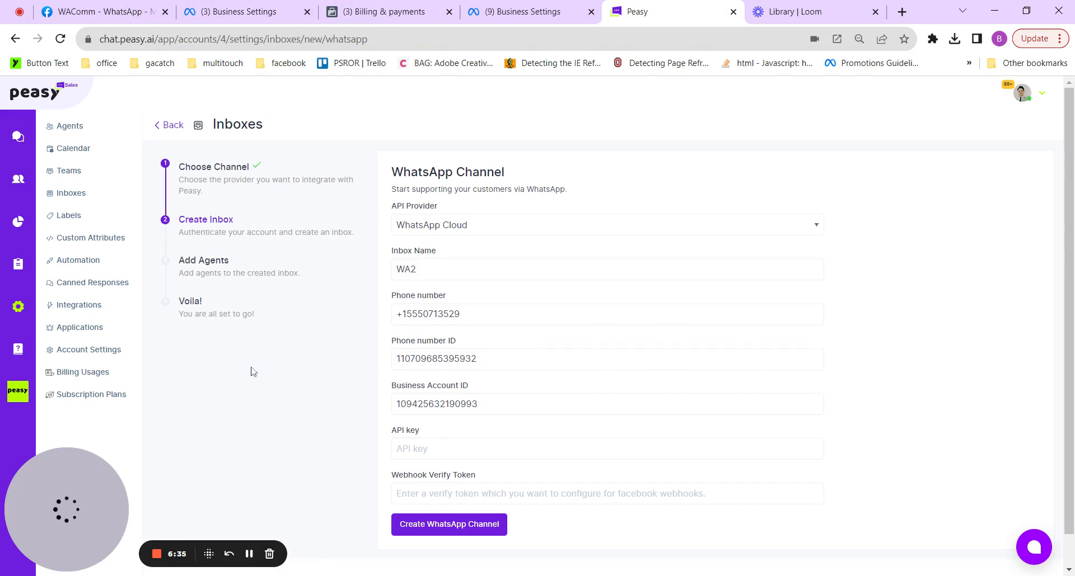
pyautogui.click(41, 552)
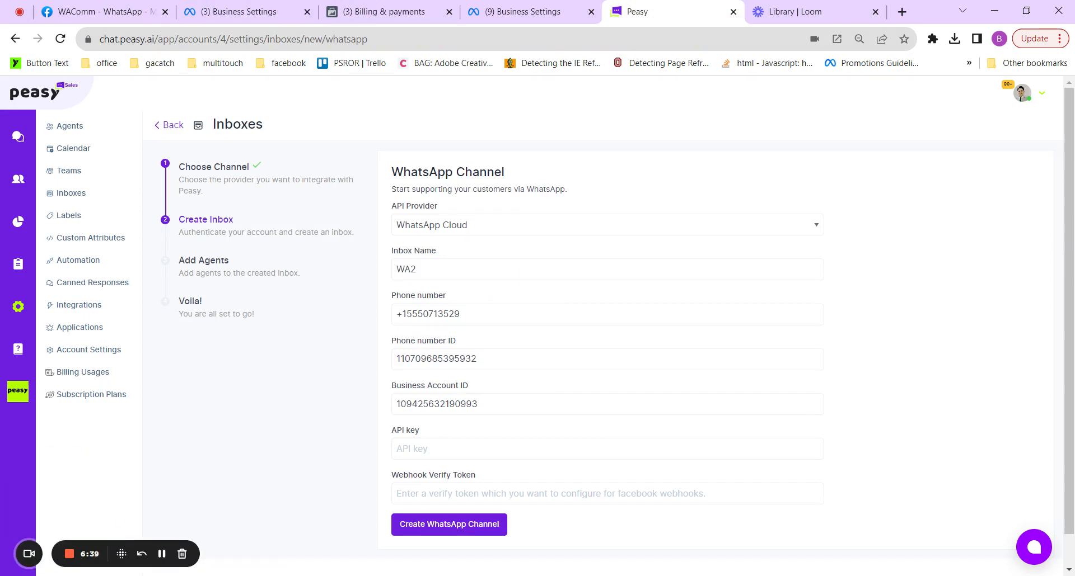
pyautogui.scroll(-1, 537, 316)
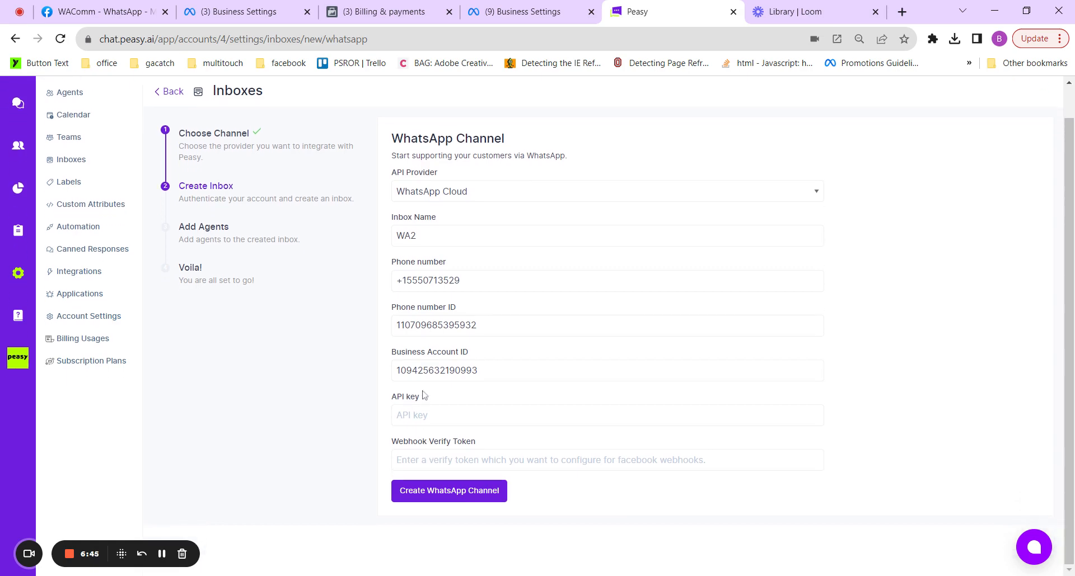
pyautogui.click(235, 5)
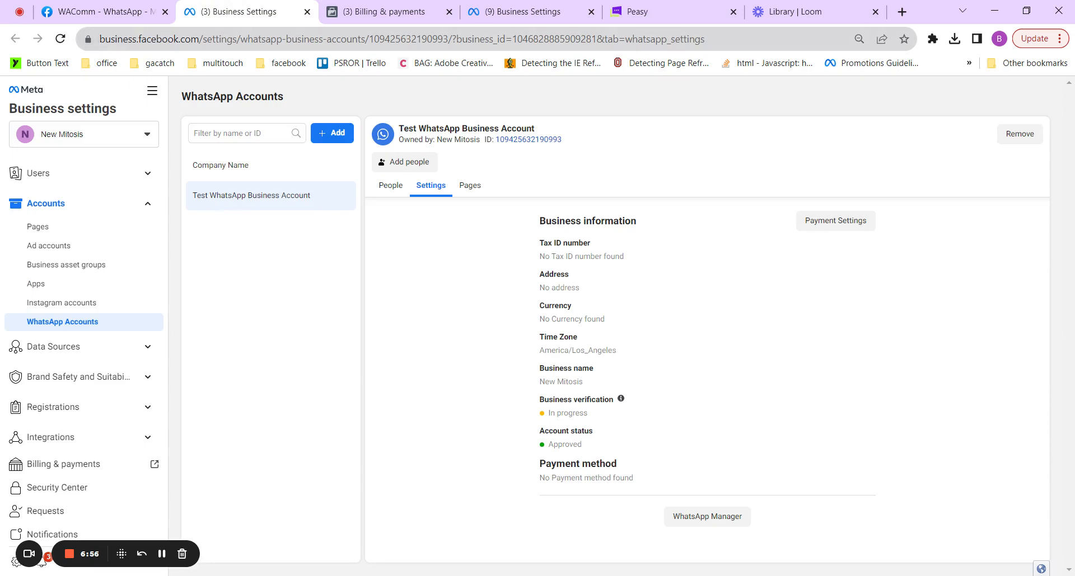
# - On the System users page, begin a new Admin system user, then abandon it
pyautogui.click(89, 174)
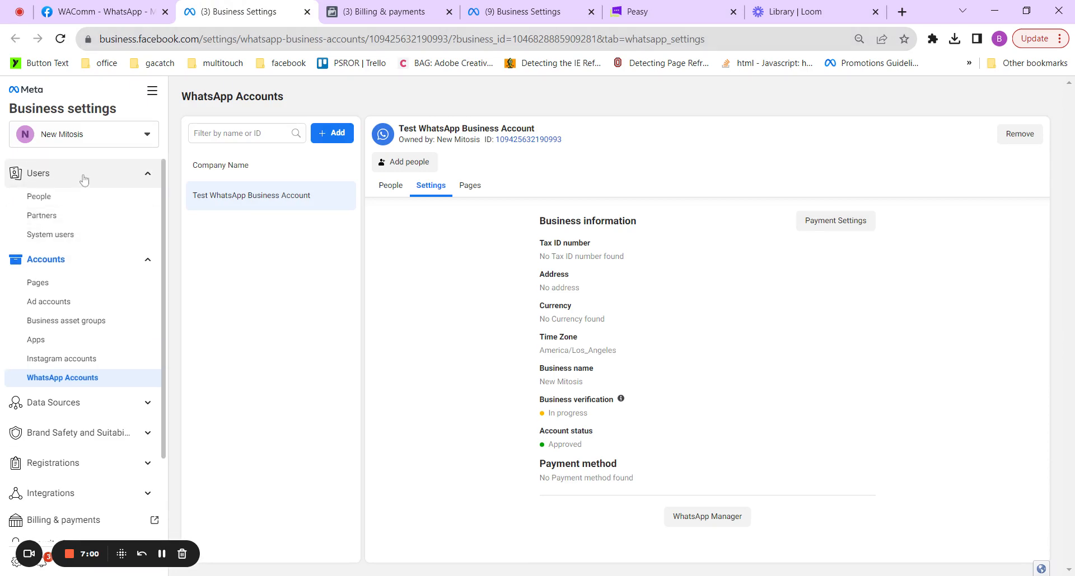
pyautogui.click(93, 248)
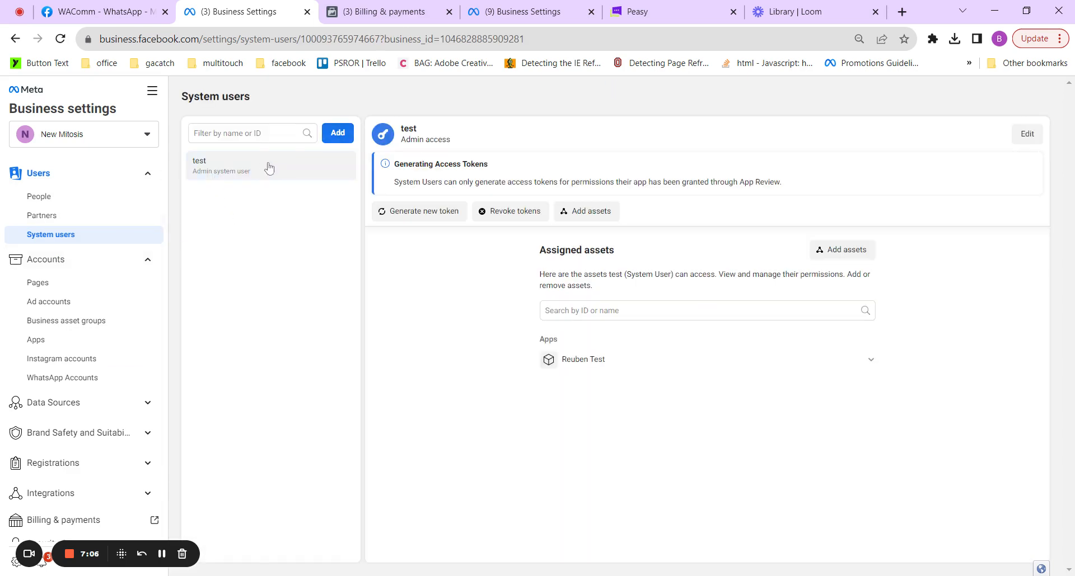
pyautogui.click(337, 134)
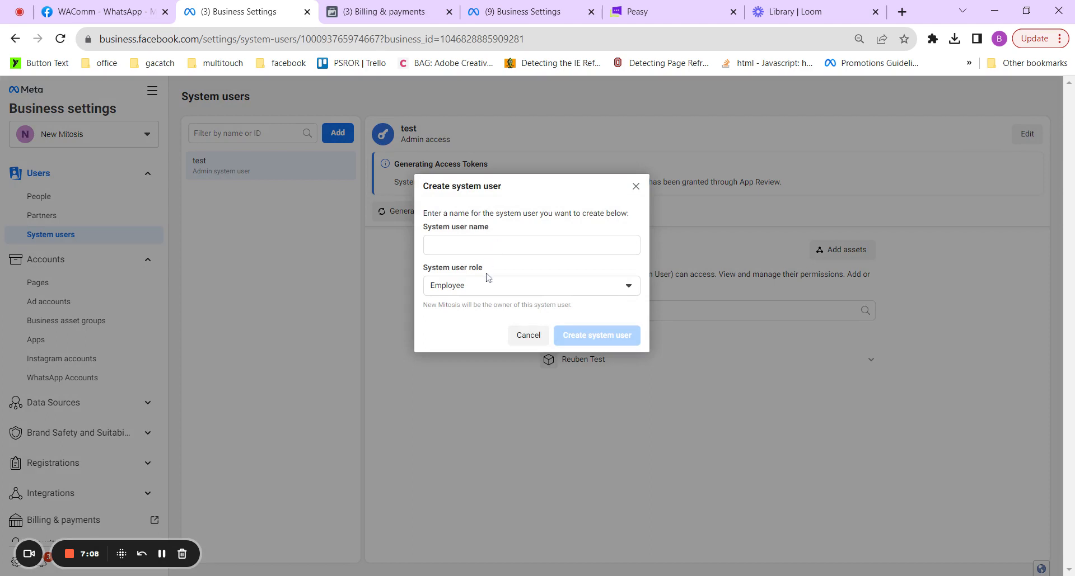
pyautogui.click(496, 287)
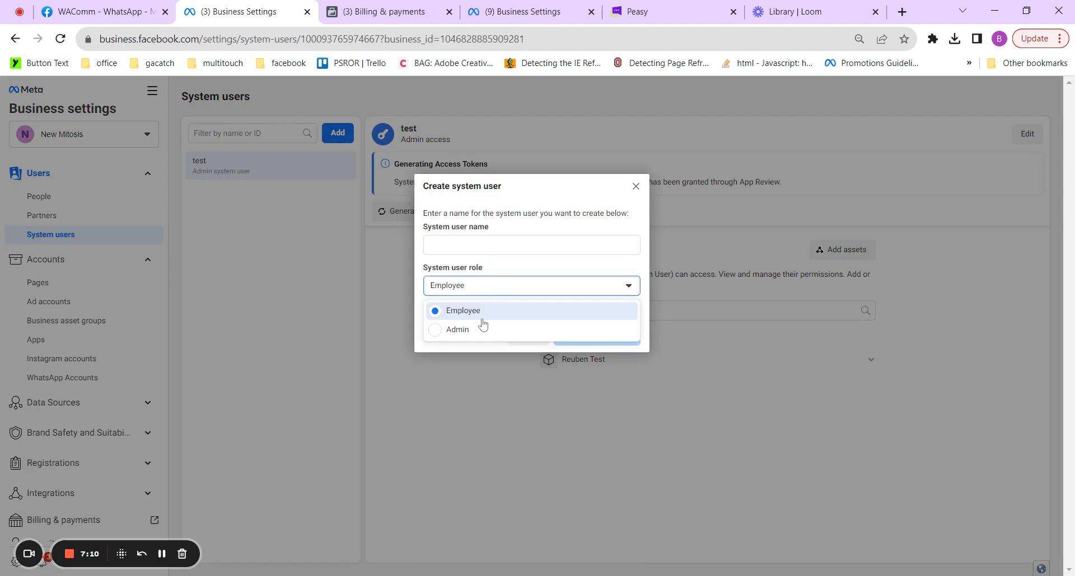
pyautogui.click(470, 333)
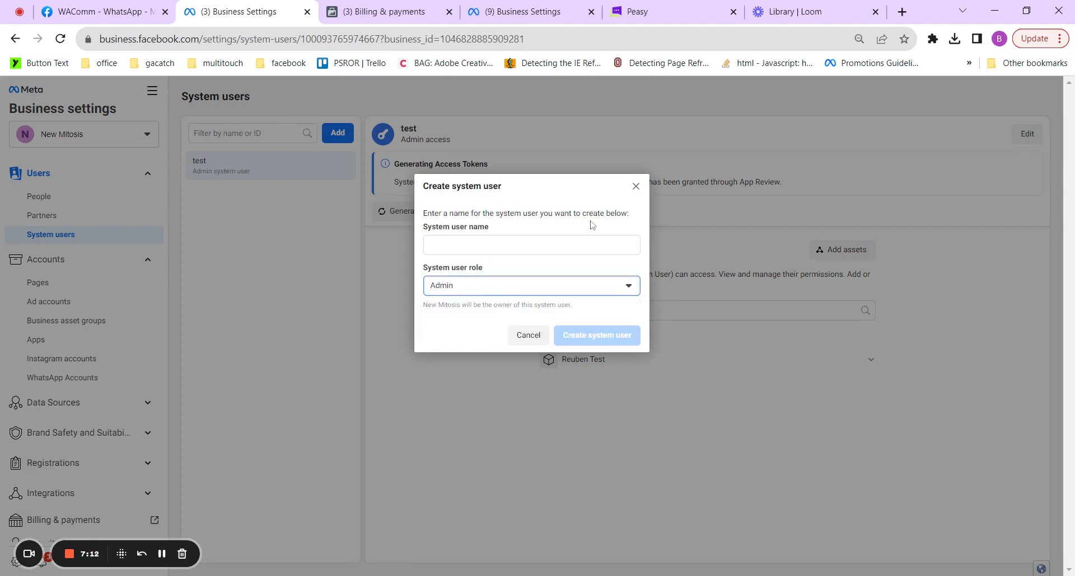
pyautogui.click(637, 187)
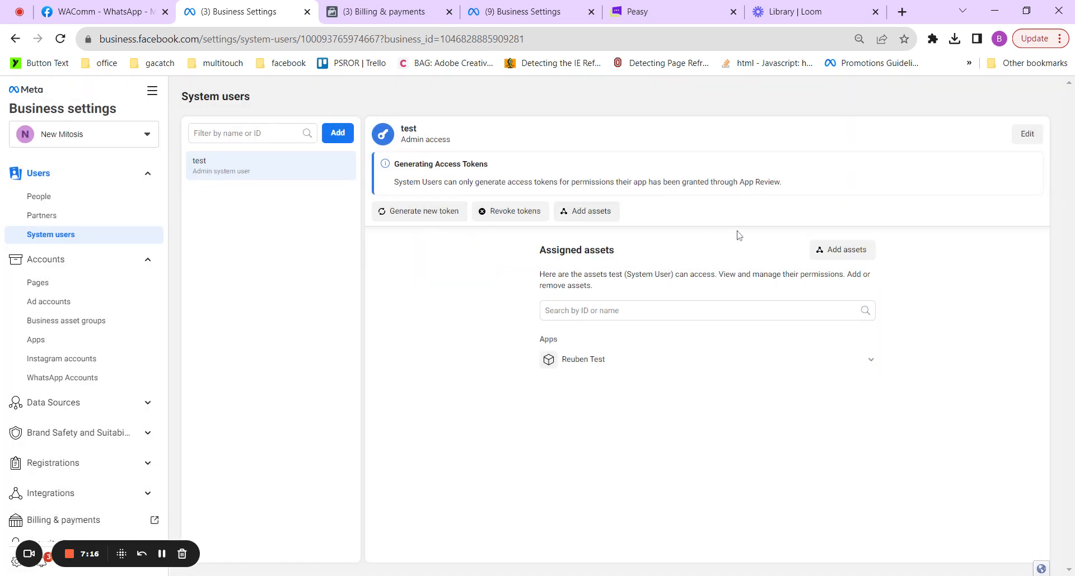
# - Assign the WAComm app to the test system user with full Manage app control
pyautogui.click(860, 258)
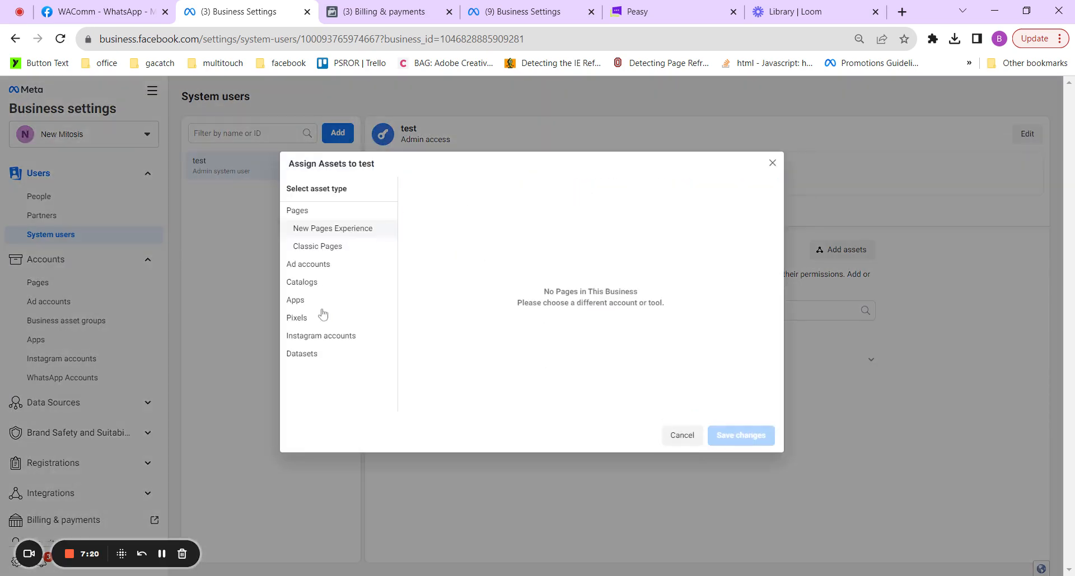
pyautogui.click(300, 300)
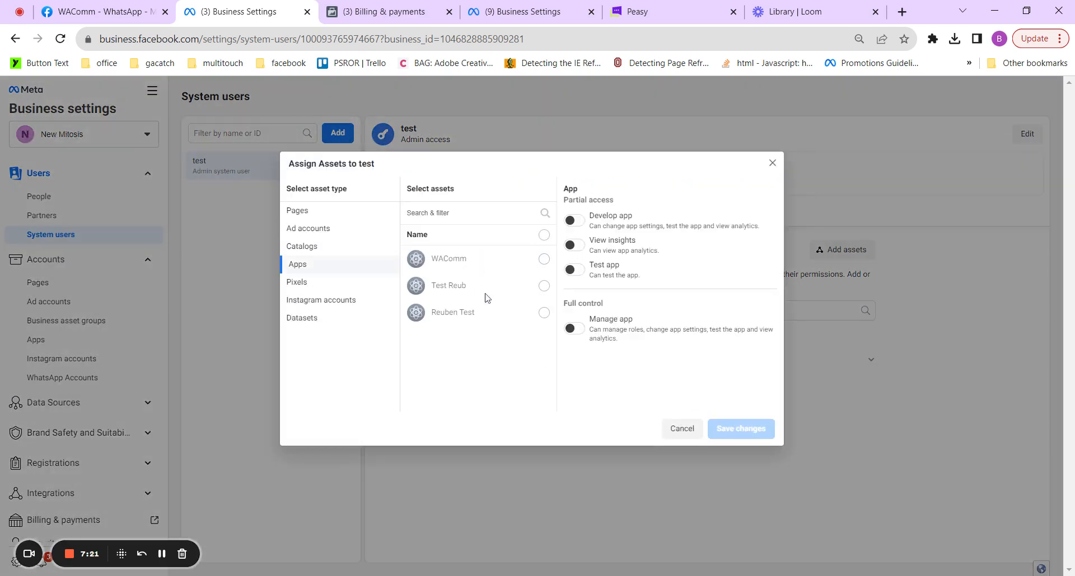
pyautogui.click(544, 259)
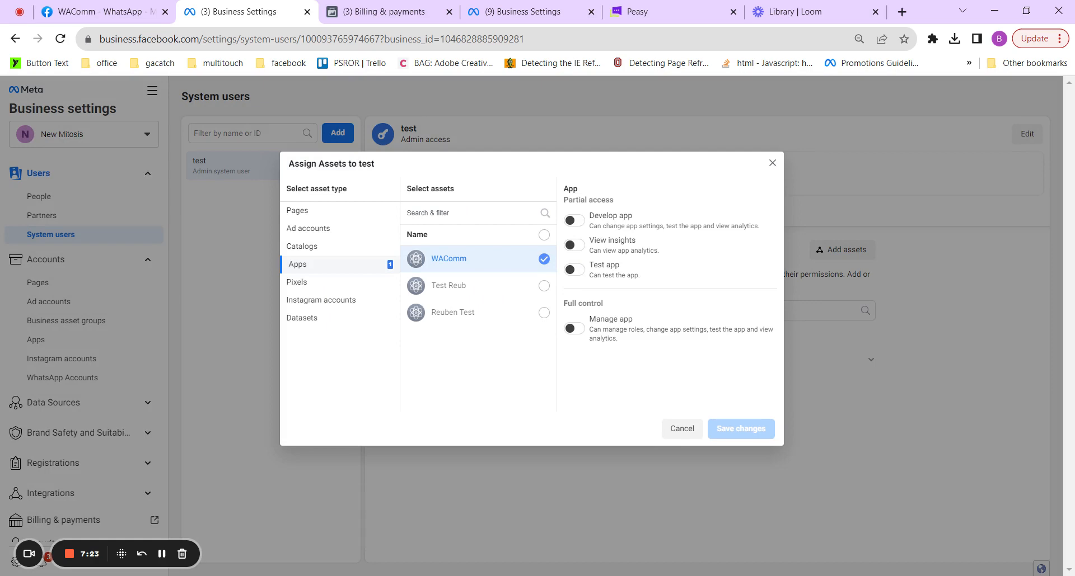
pyautogui.click(578, 330)
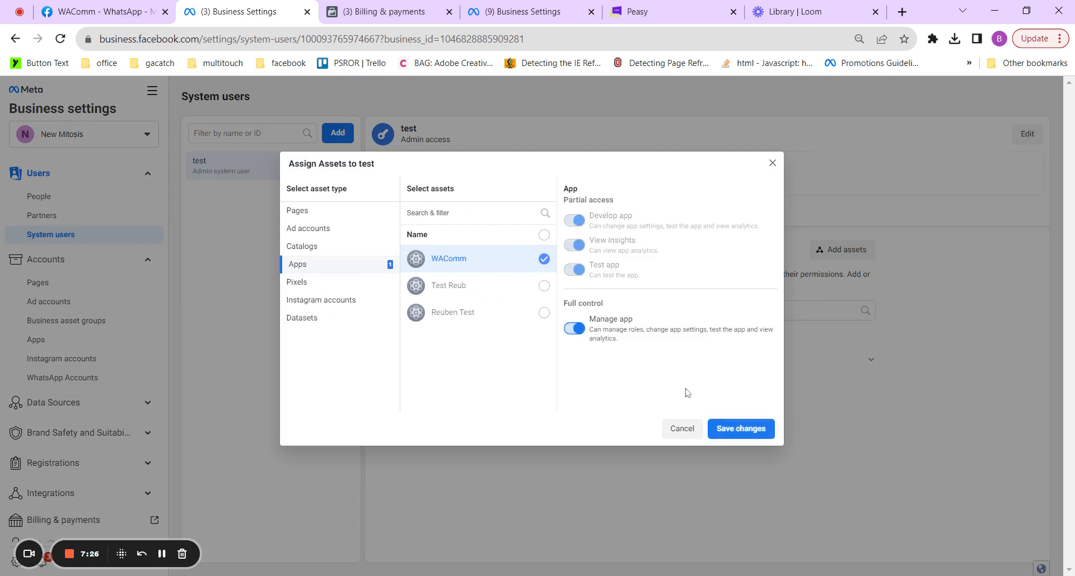
pyautogui.click(736, 431)
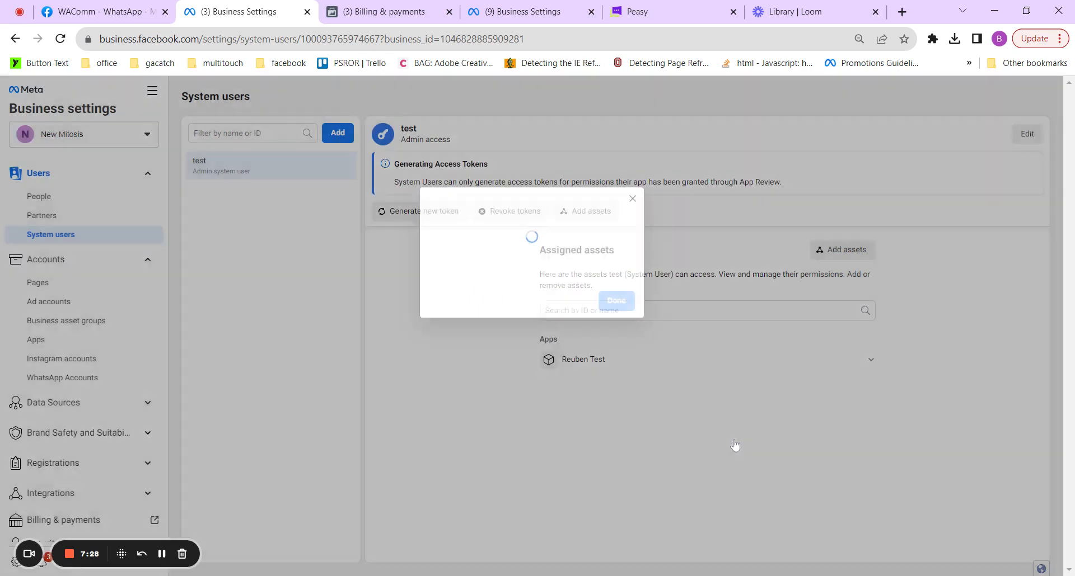
pyautogui.click(617, 279)
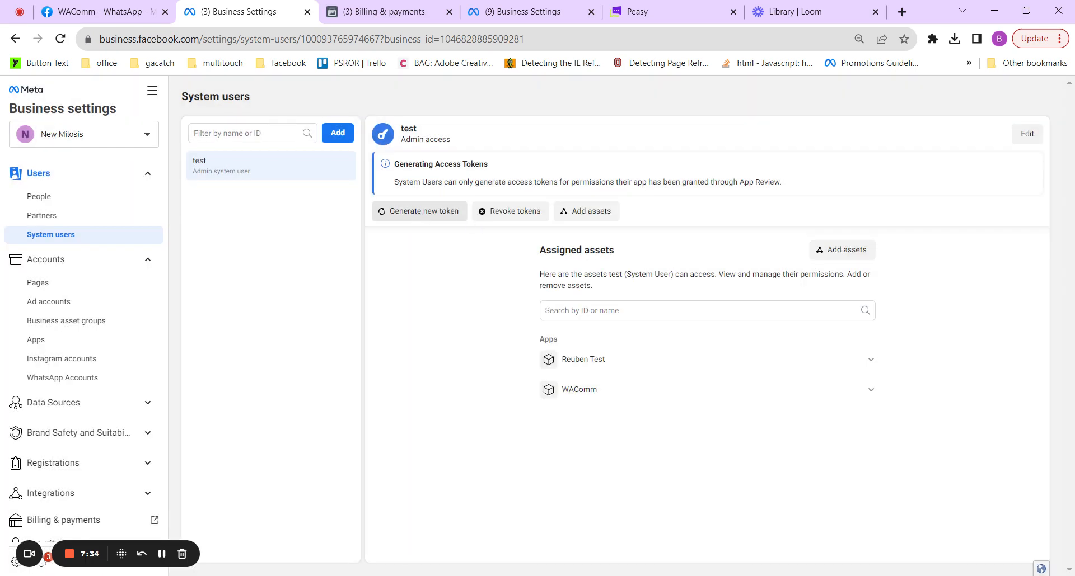
pyautogui.click(419, 211)
# - Generate a never-expiring WAComm token with whatsapp_business_messaging and whatsapp_business_management permissions
pyautogui.click(535, 263)
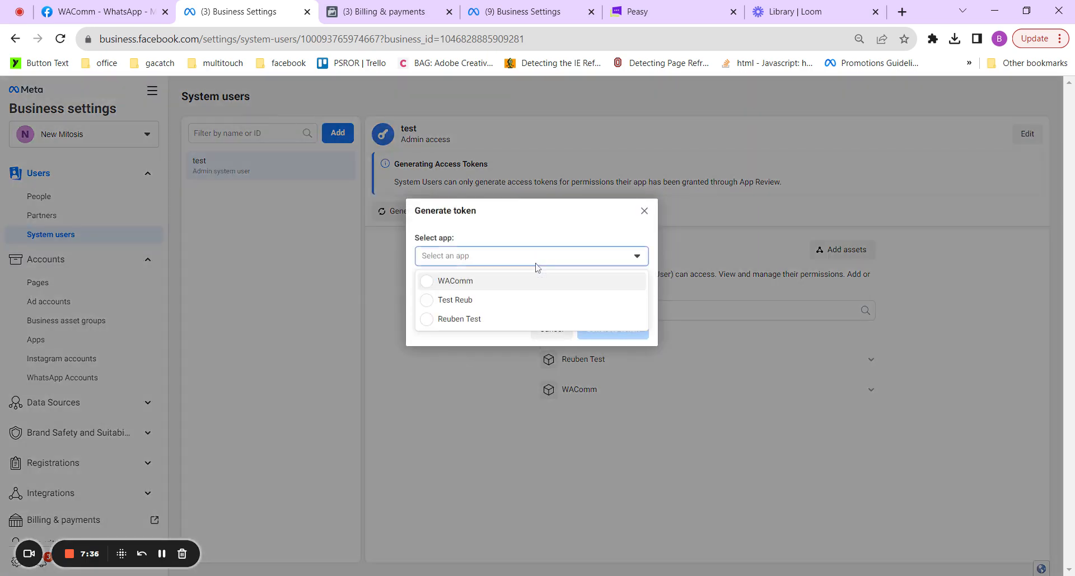
pyautogui.click(526, 283)
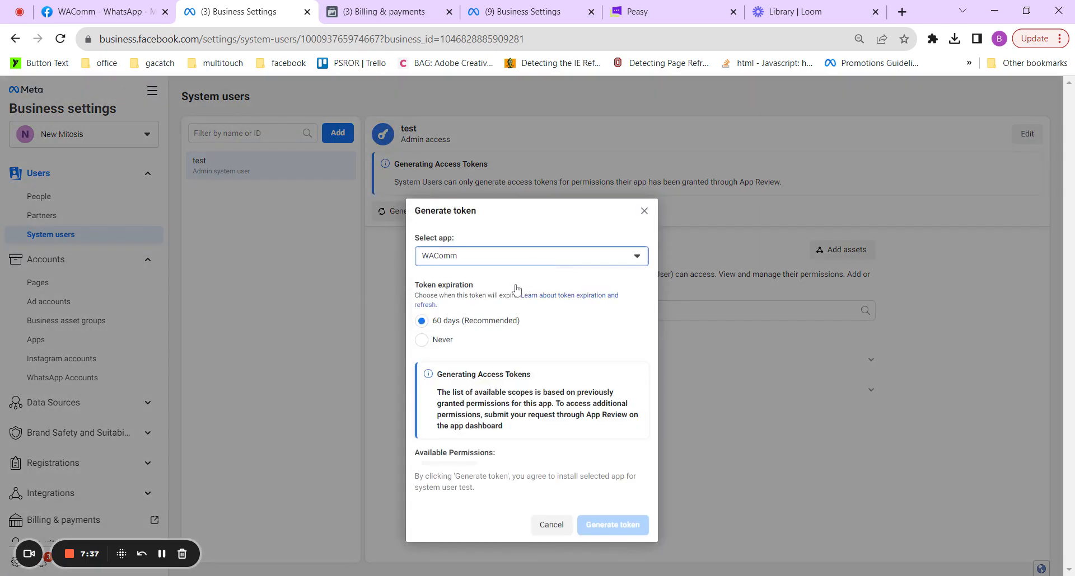
pyautogui.click(441, 343)
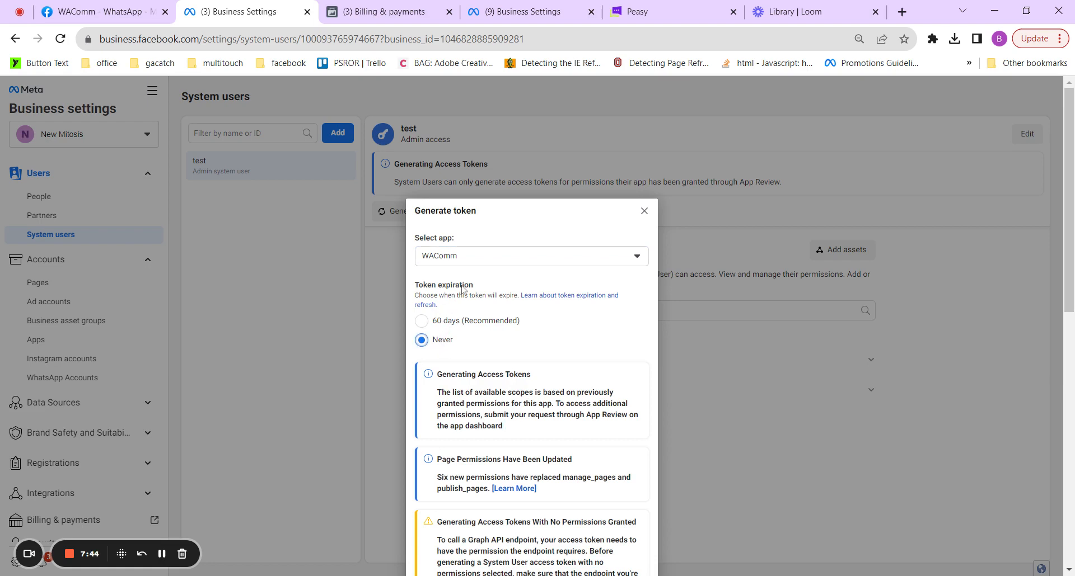
pyautogui.scroll(-7, 455, 291)
pyautogui.scroll(-3, 463, 282)
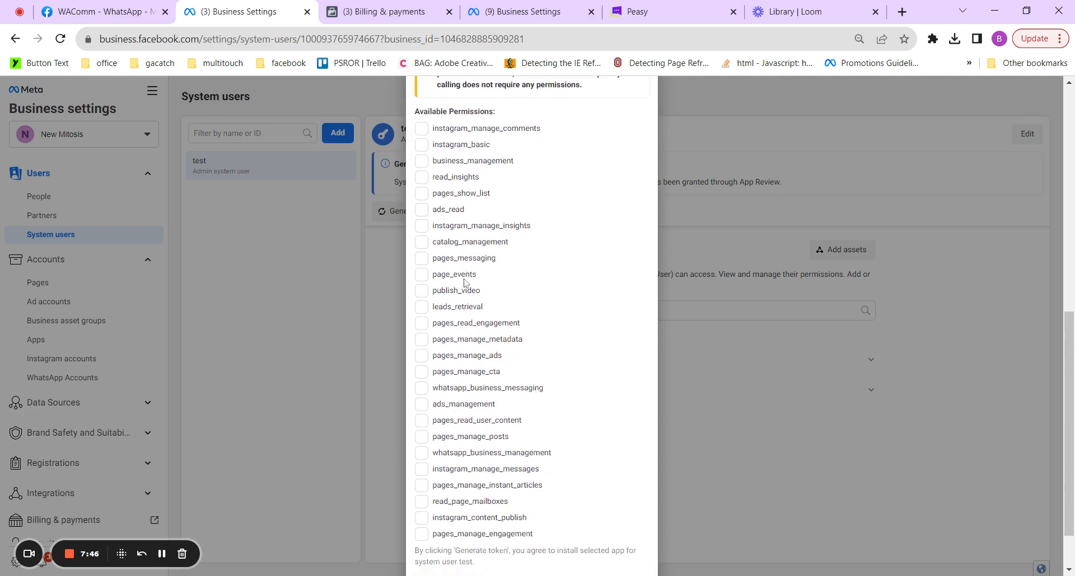
pyautogui.click(422, 327)
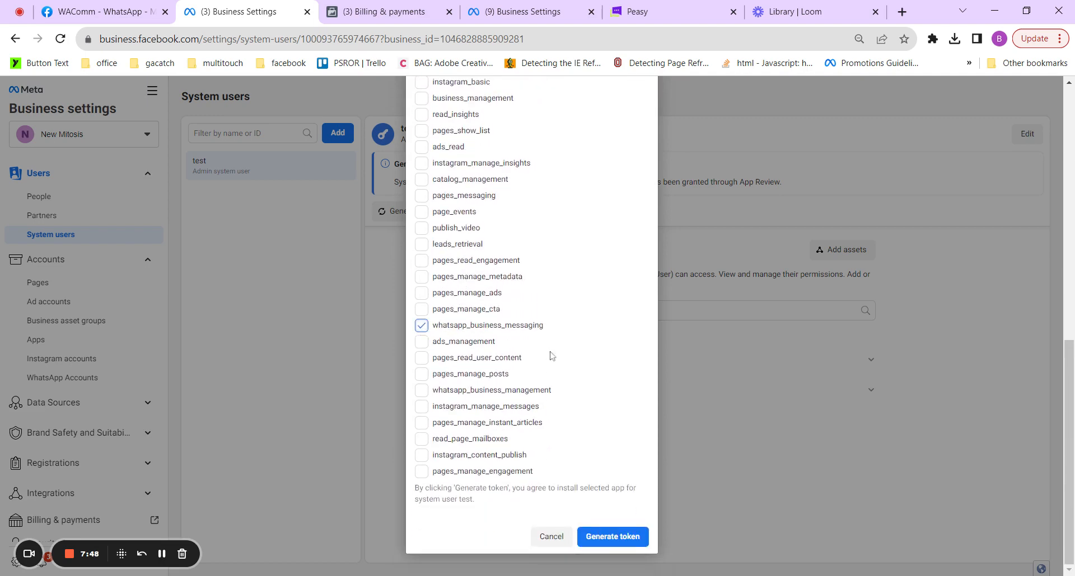
pyautogui.click(421, 390)
pyautogui.click(617, 536)
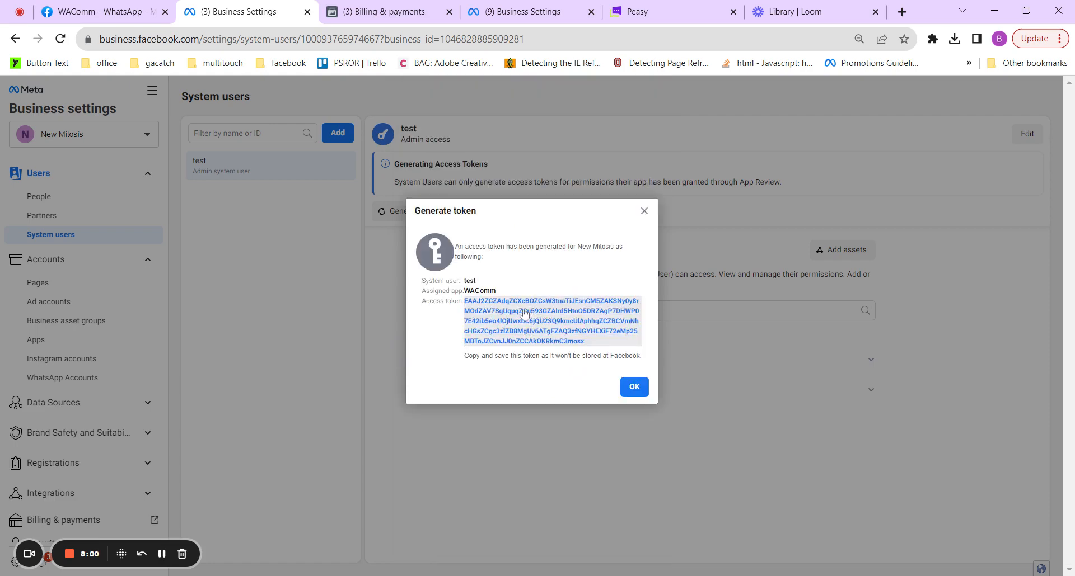
# - Check the new token in the Access Token Debugger and select all of it for copying
pyautogui.click(520, 319)
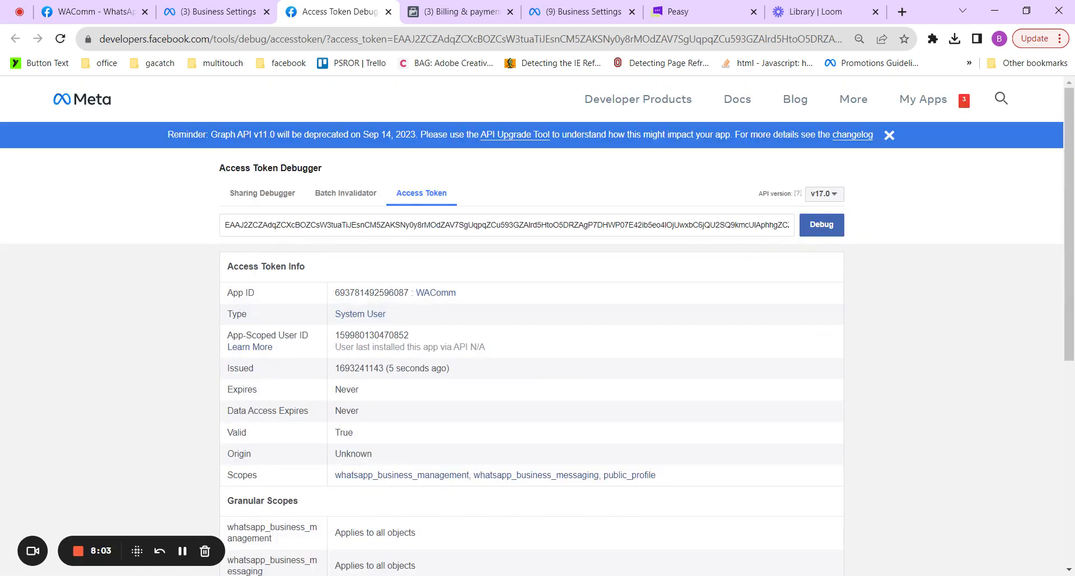
pyautogui.hotkey('ctrl', 'a')
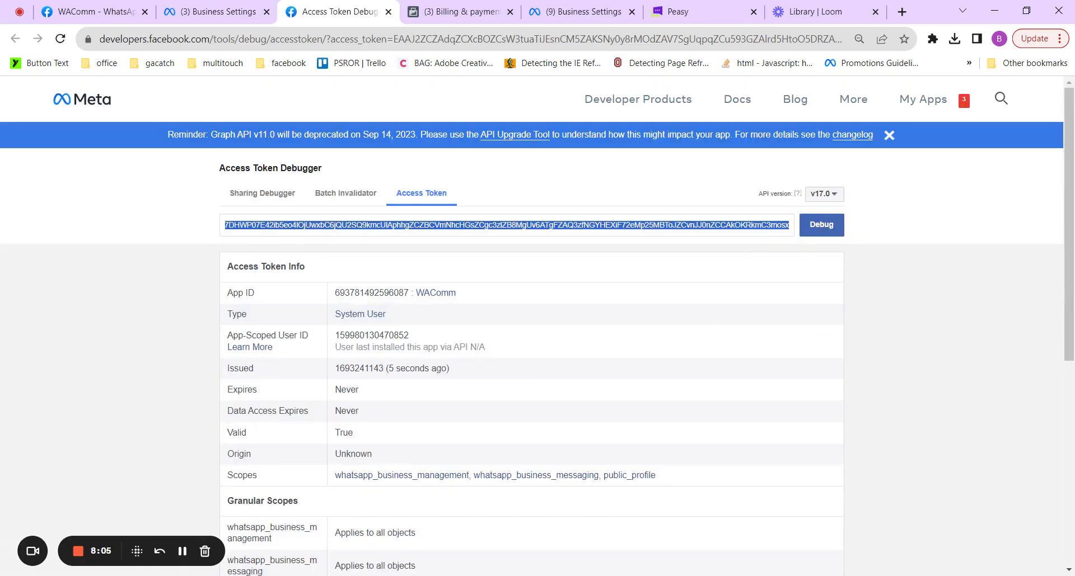
pyautogui.click(689, 11)
pyautogui.click(504, 415)
pyautogui.hotkey('ctrl', 'v')
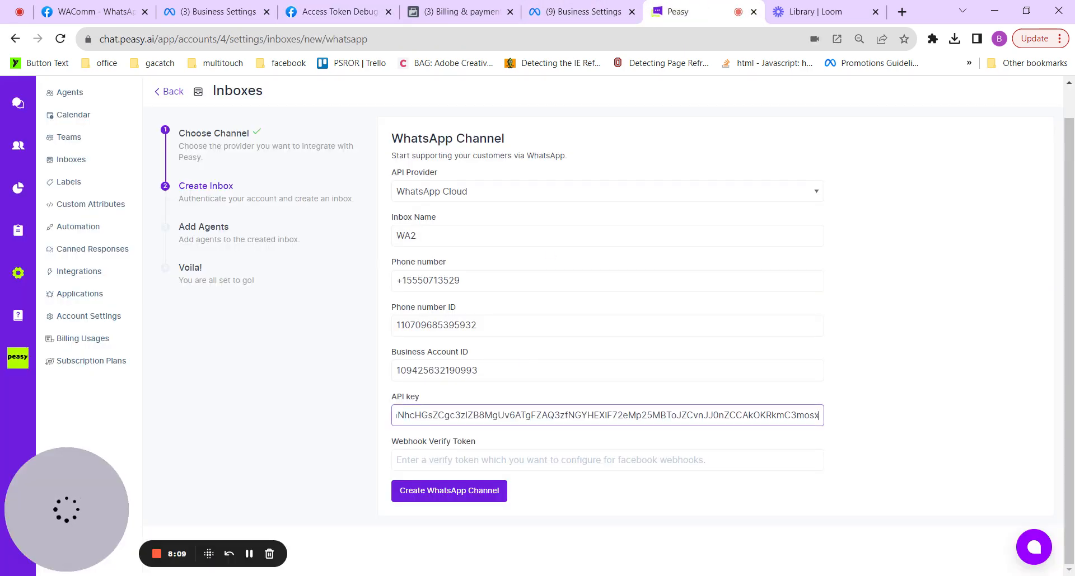
pyautogui.click(66, 553)
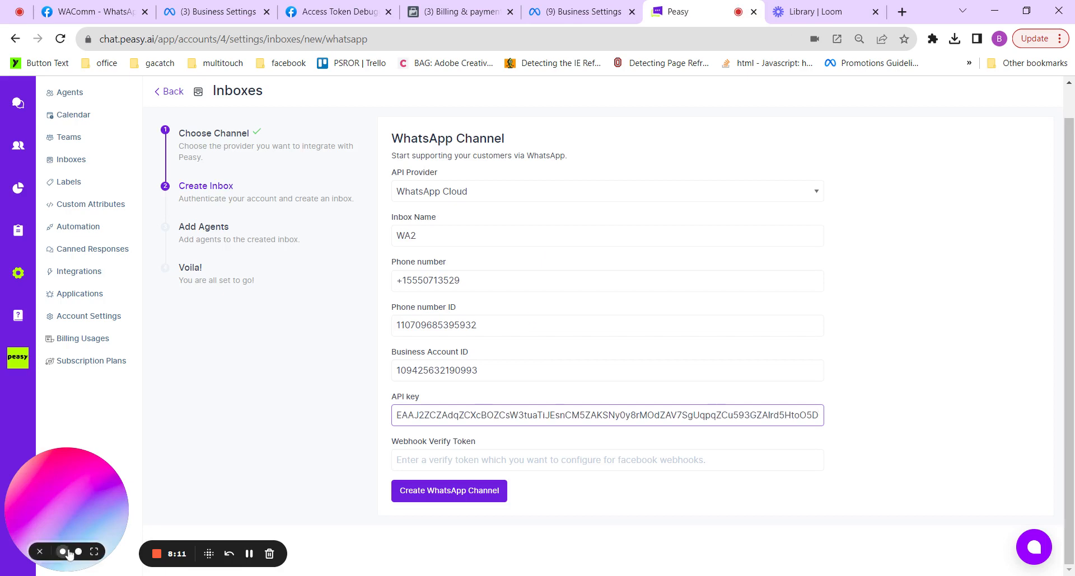
pyautogui.click(41, 554)
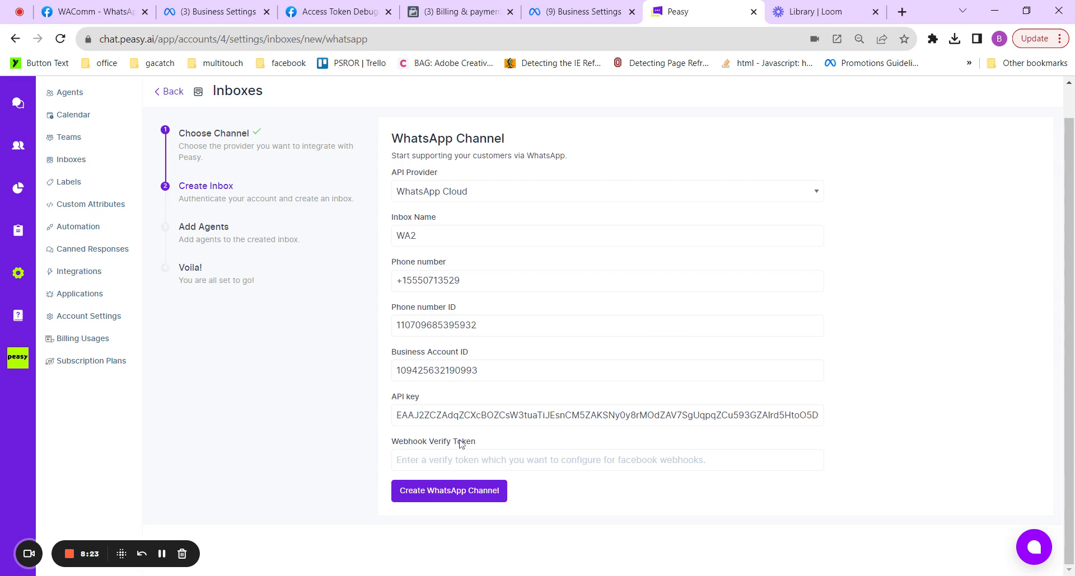
pyautogui.click(504, 460)
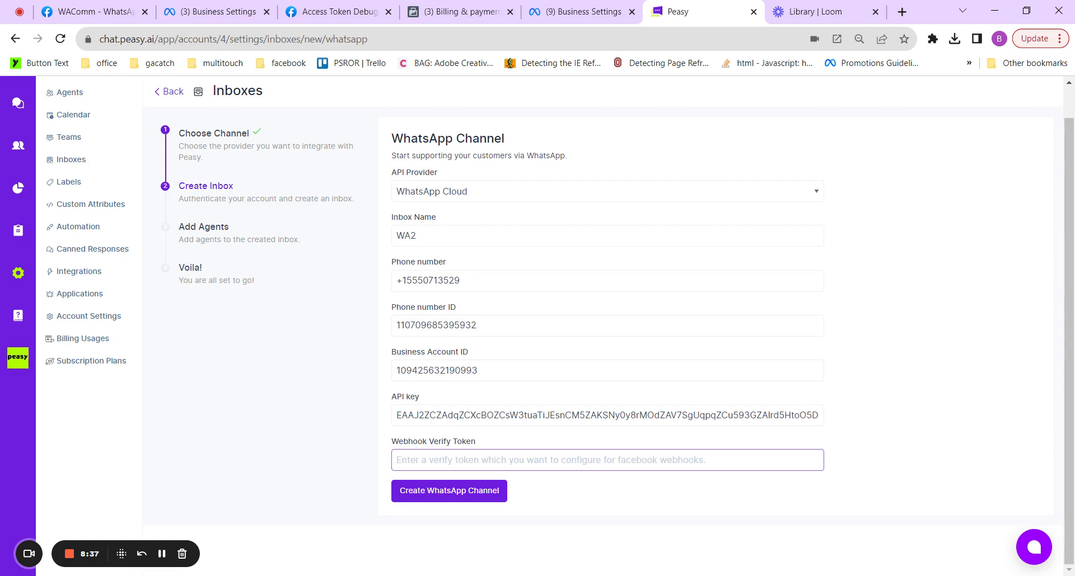
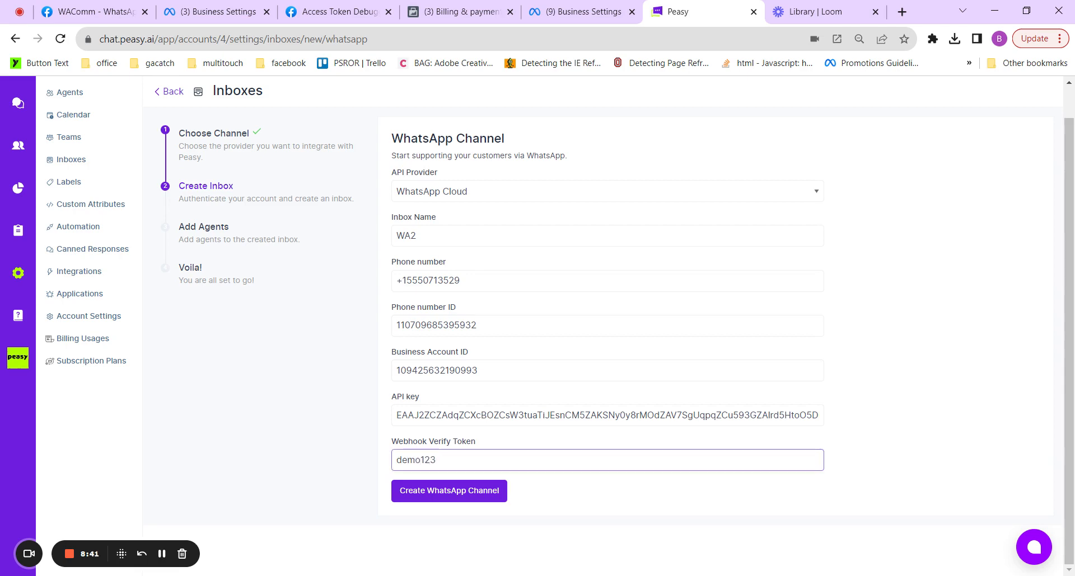
pyautogui.moveTo(443, 460); pyautogui.dragTo(373, 460)
pyautogui.click(441, 498)
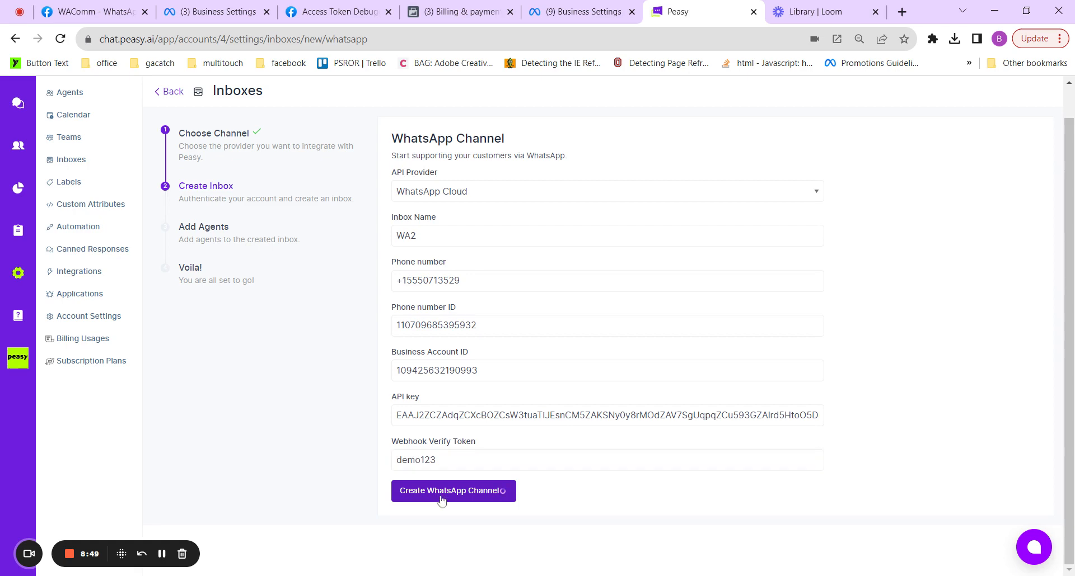
# - Add three agents to the WA2 inbox to finish setting it up
pyautogui.click(446, 219)
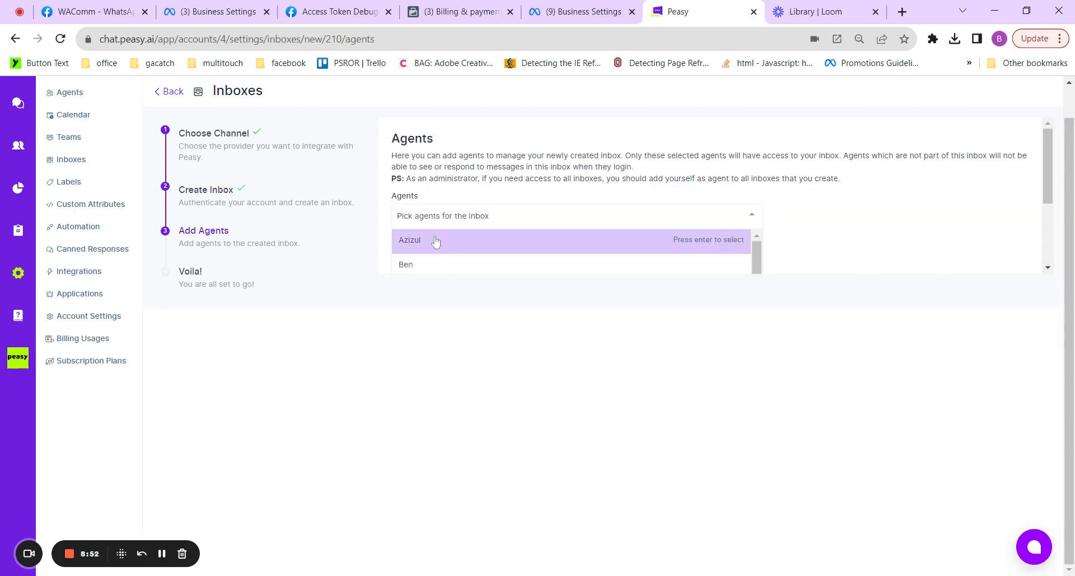
pyautogui.click(435, 242)
pyautogui.click(448, 273)
pyautogui.click(453, 273)
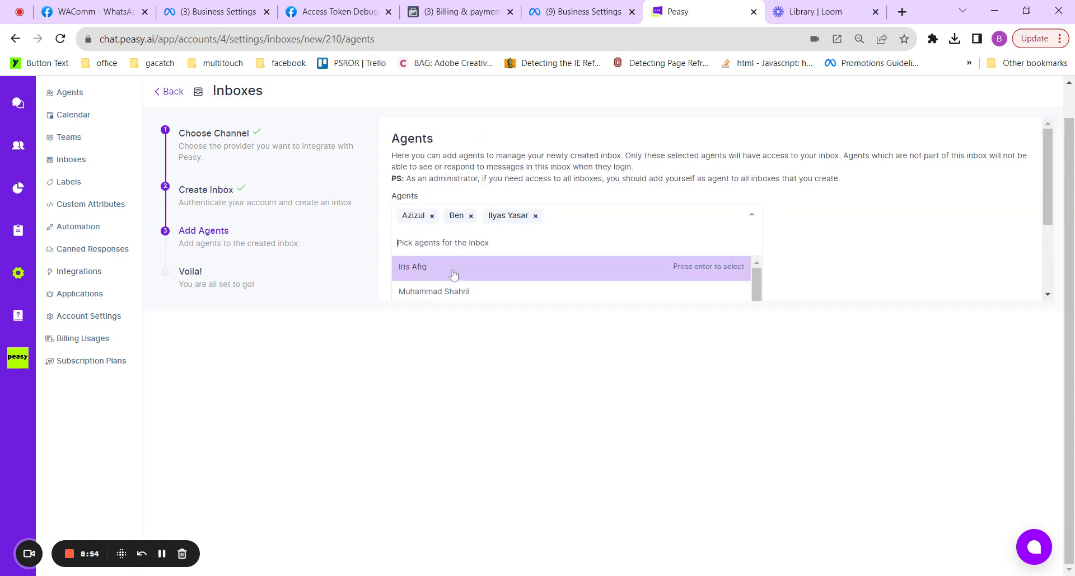
pyautogui.click(557, 177)
pyautogui.click(429, 259)
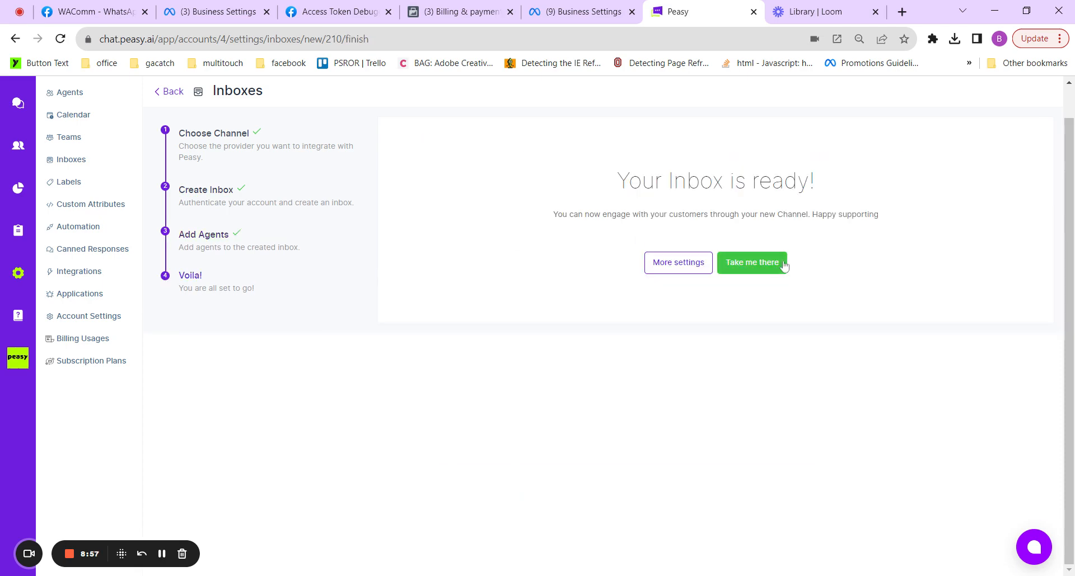
pyautogui.click(98, 7)
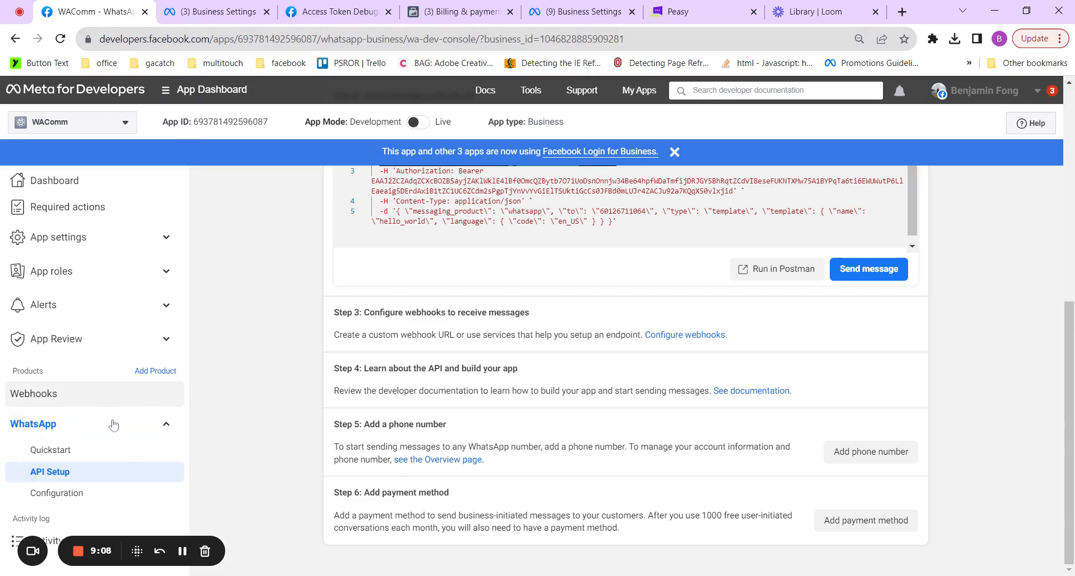
# - Open WhatsApp Configuration and try pasting the Peasy webhook URL, then close the editor unsaved
pyautogui.click(144, 493)
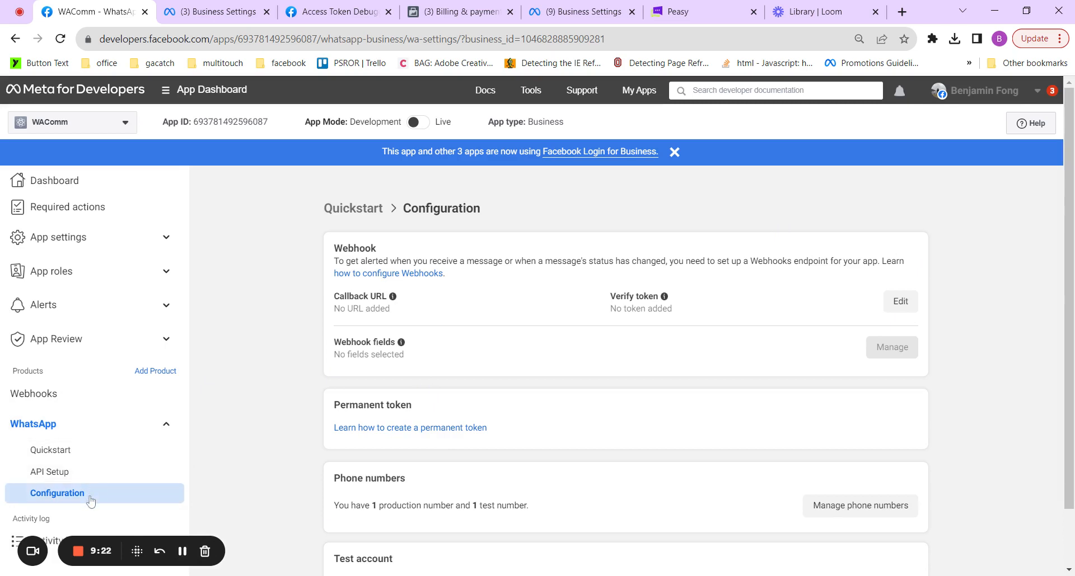
pyautogui.click(902, 303)
pyautogui.click(479, 251)
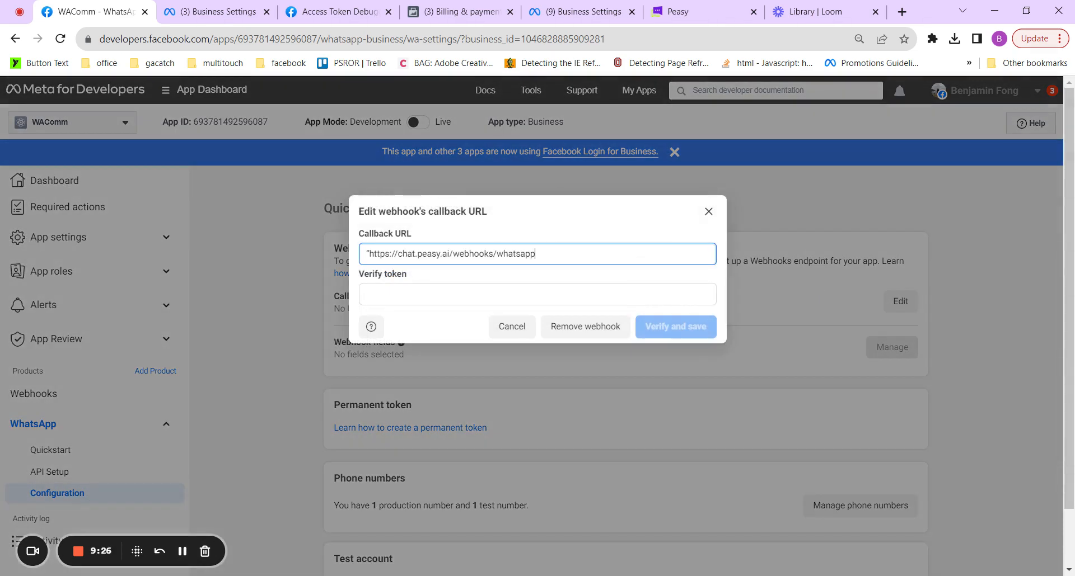
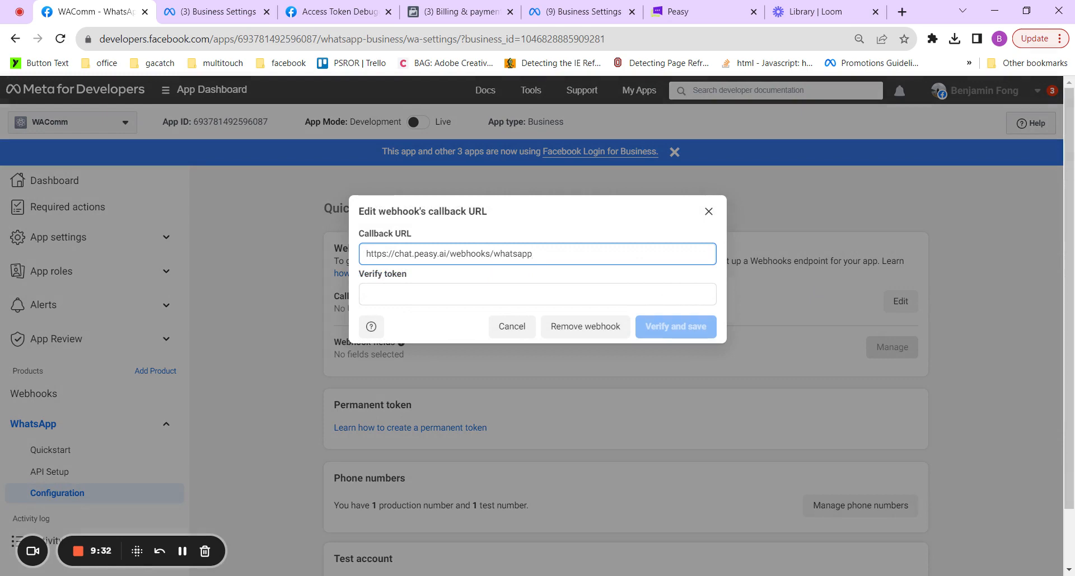
pyautogui.click(708, 213)
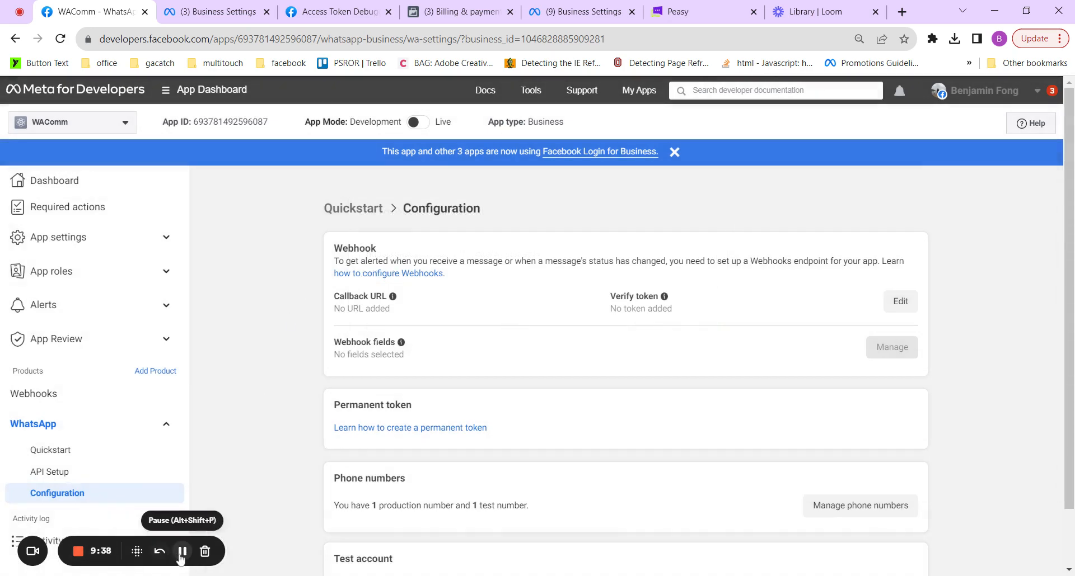
pyautogui.click(79, 477)
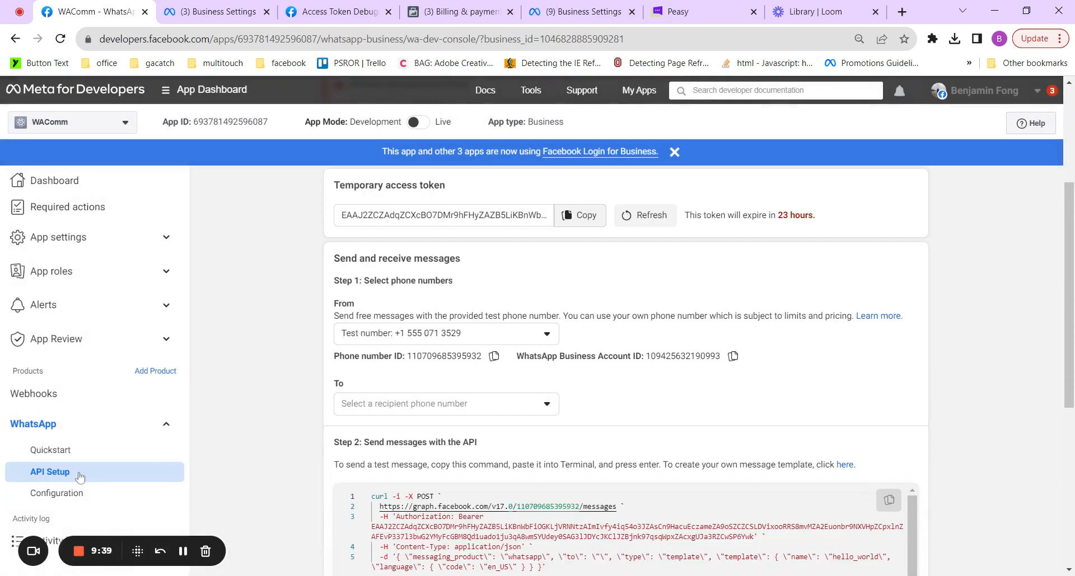
pyautogui.click(462, 339)
pyautogui.click(446, 379)
pyautogui.click(448, 337)
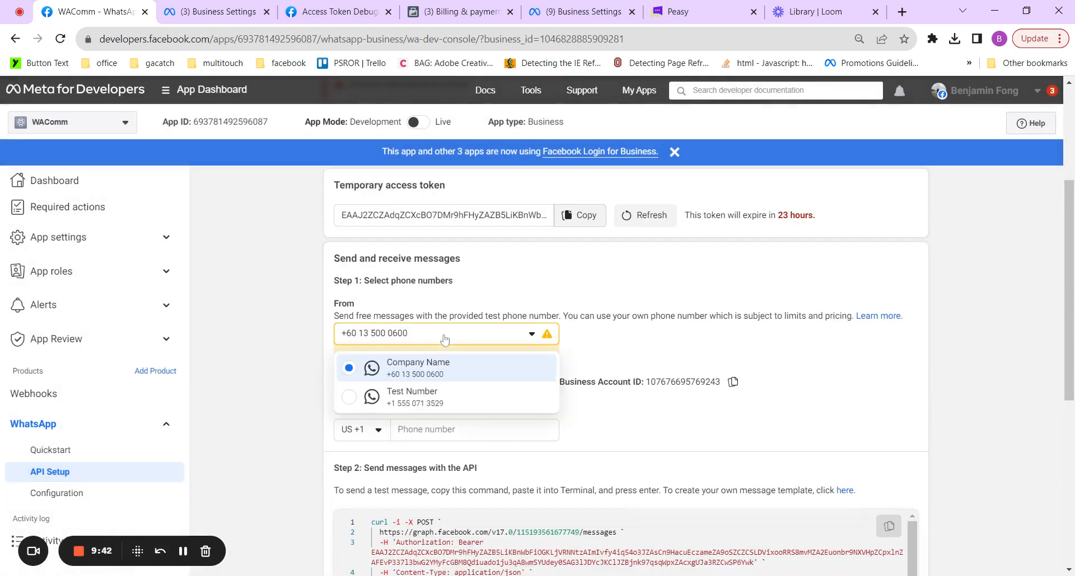
pyautogui.click(457, 399)
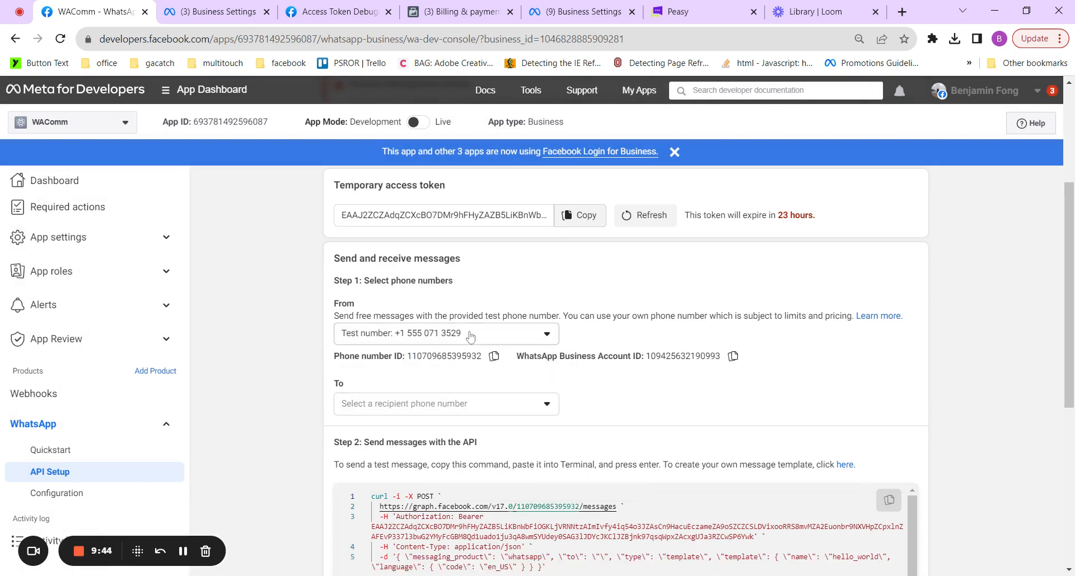
pyautogui.moveTo(462, 334); pyautogui.dragTo(397, 335)
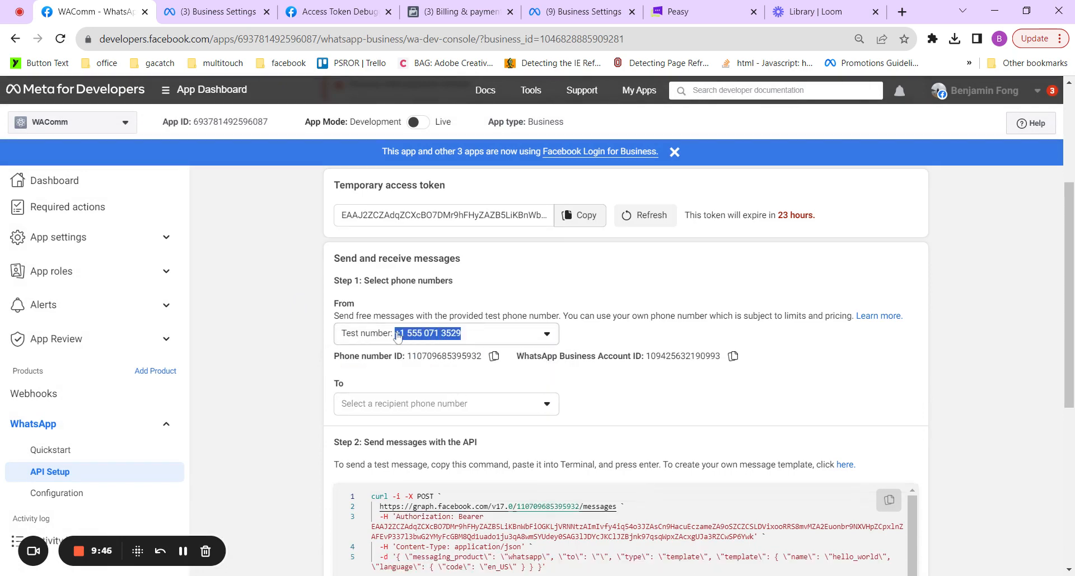
pyautogui.click(397, 334)
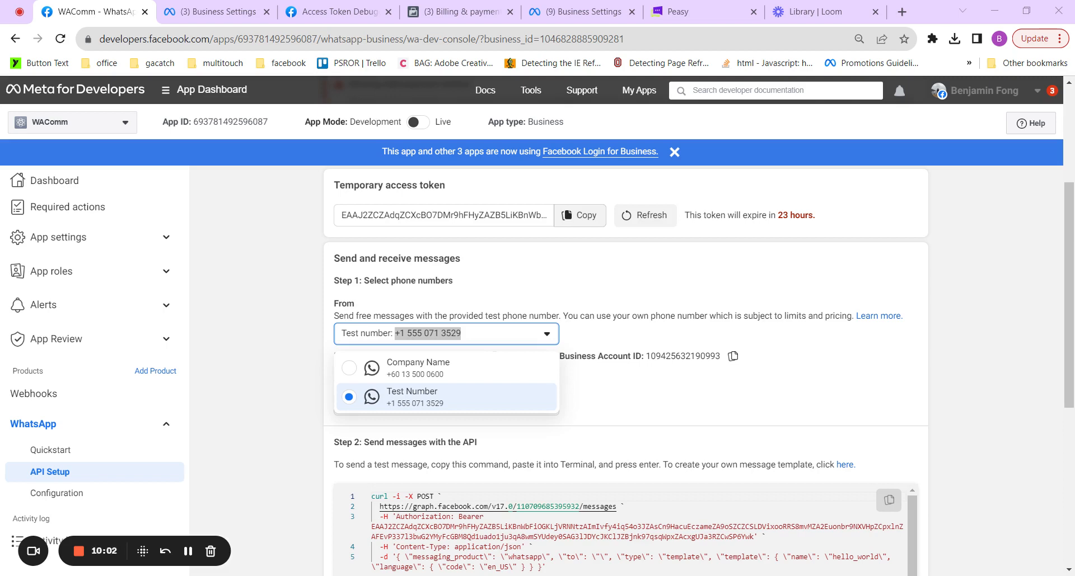
pyautogui.click(72, 505)
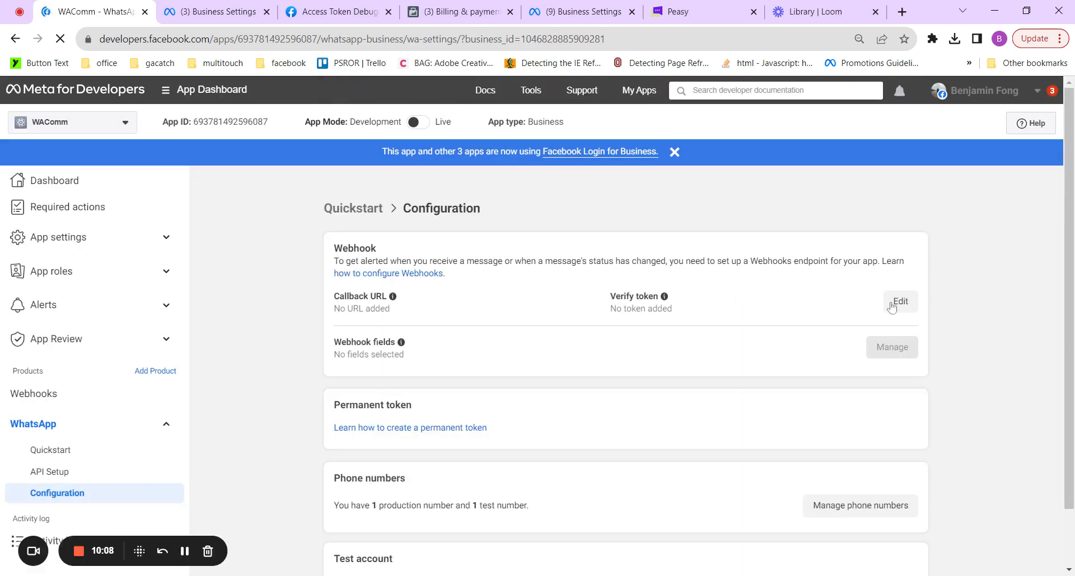
pyautogui.click(900, 301)
pyautogui.click(446, 259)
pyautogui.hotkey('ctrl', 'v')
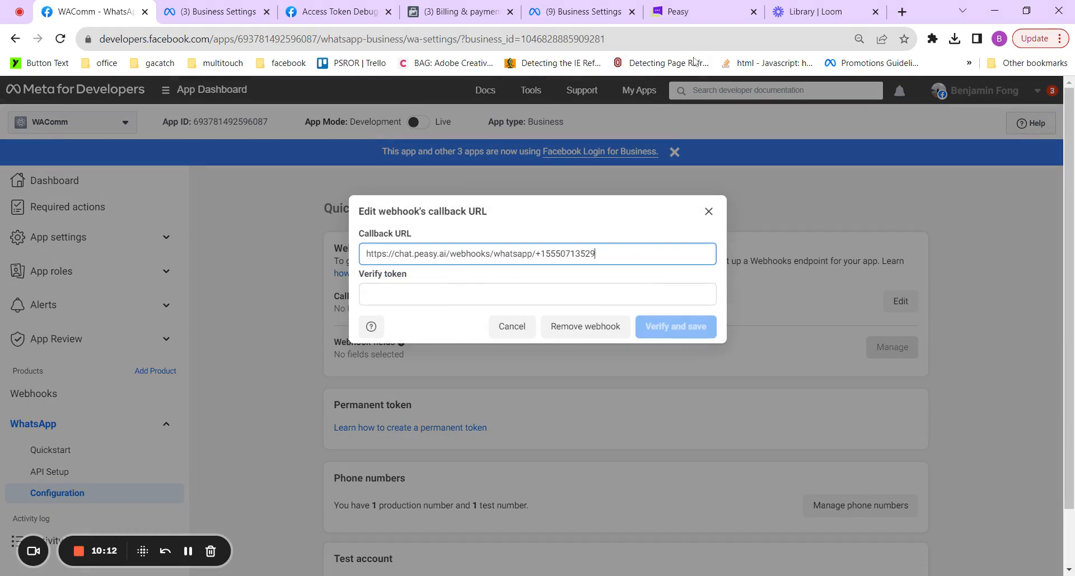
pyautogui.press('Tab')
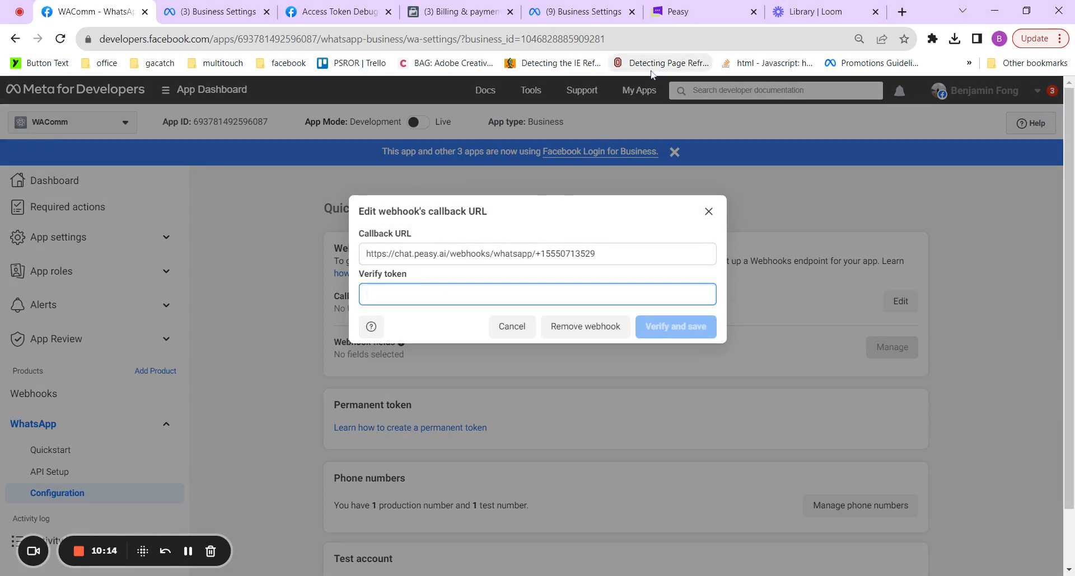
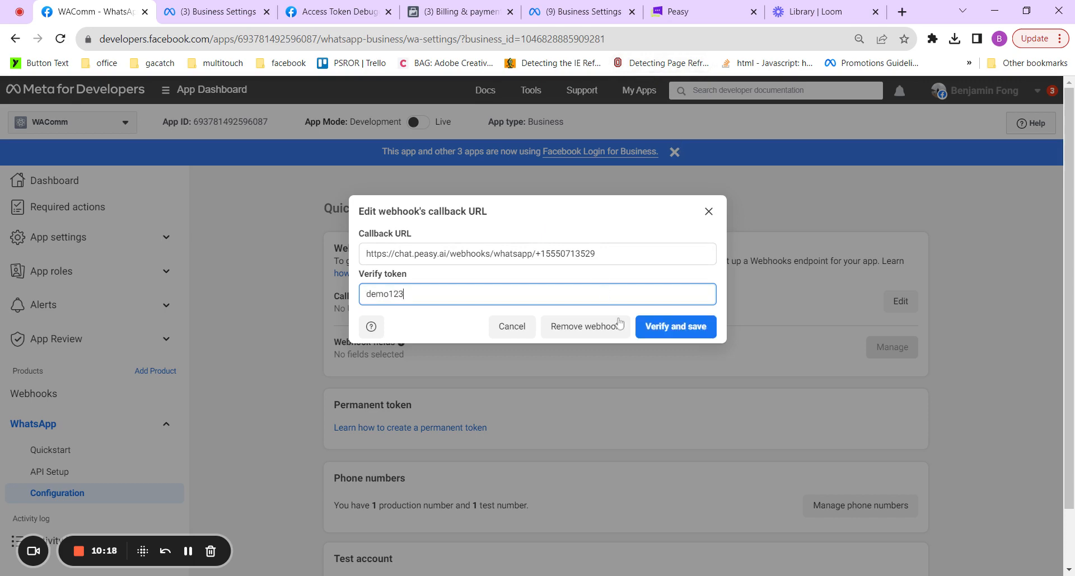
pyautogui.click(665, 330)
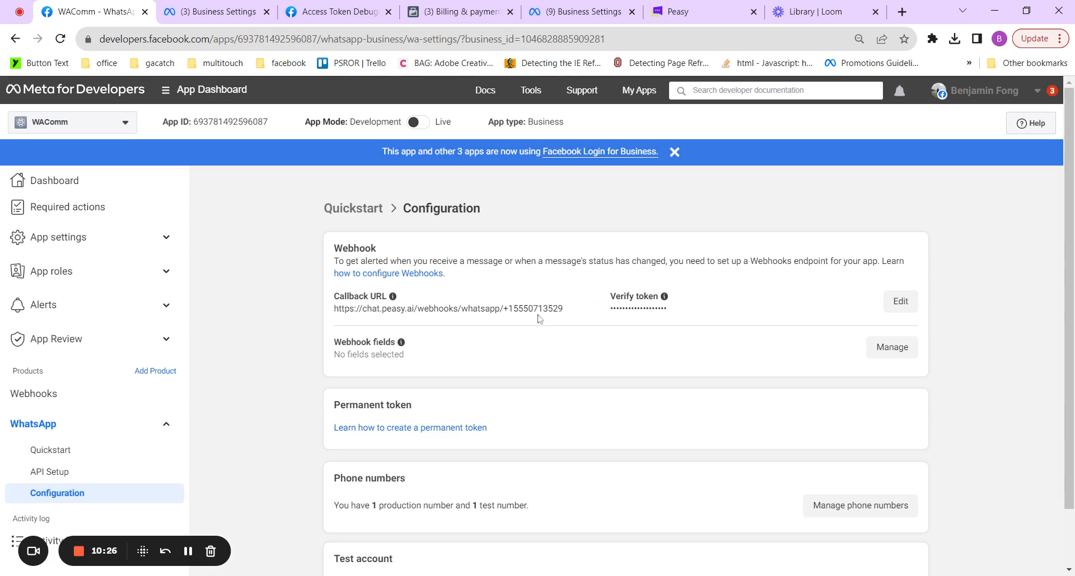
# - Subscribe the WAComm webhook to the messages and template_category_update fields
pyautogui.click(892, 347)
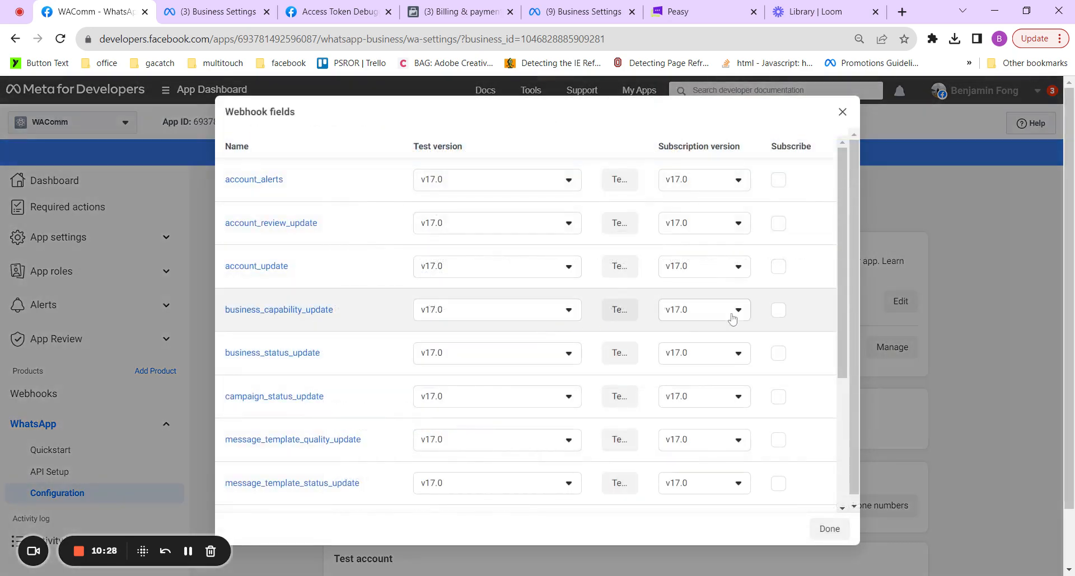
pyautogui.scroll(-3, 802, 339)
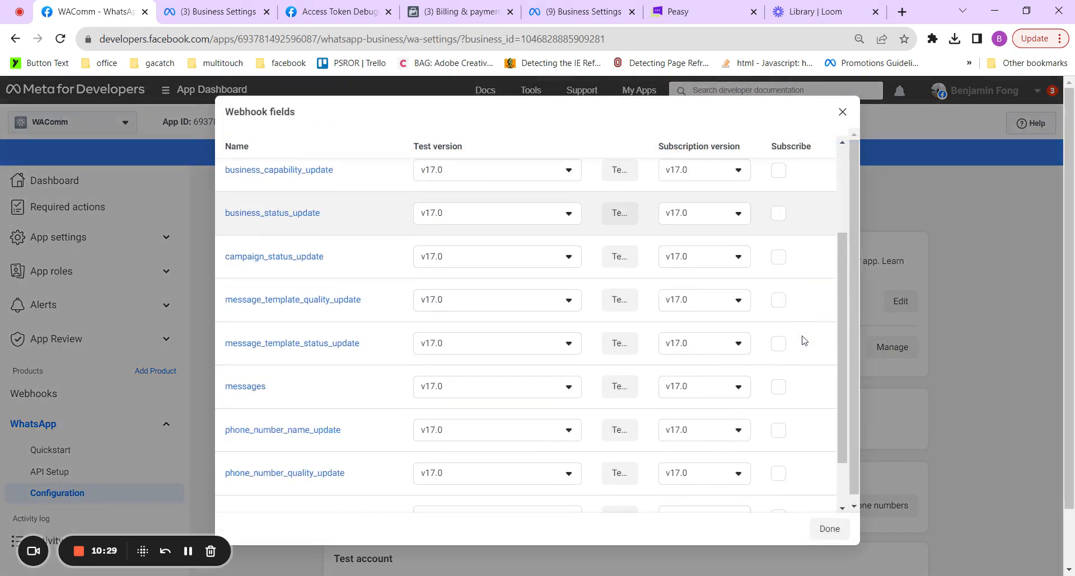
pyautogui.click(779, 387)
pyautogui.scroll(-1, 792, 378)
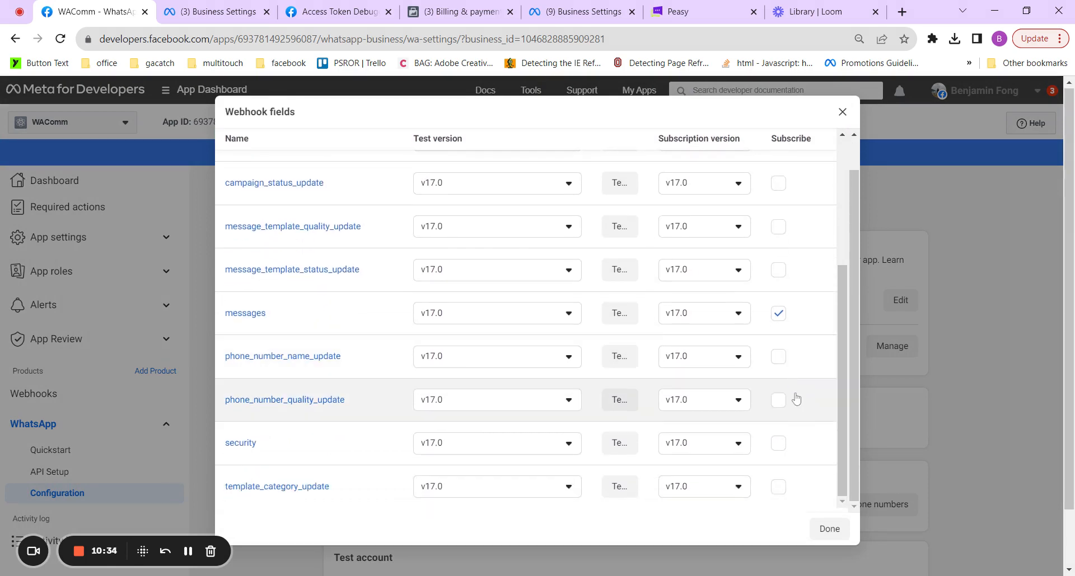
pyautogui.scroll(1, 761, 322)
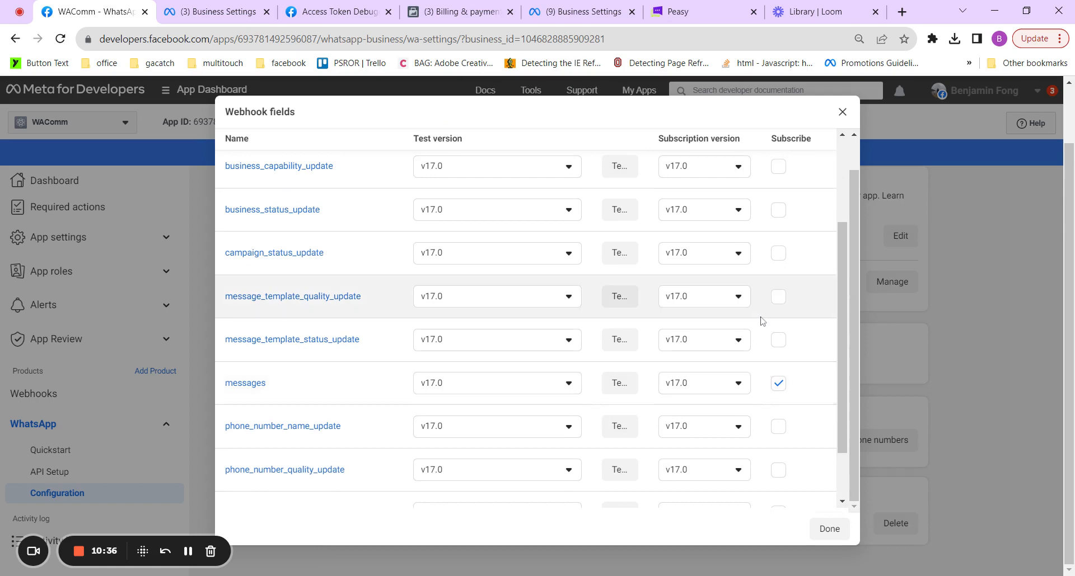
pyautogui.scroll(-1, 762, 323)
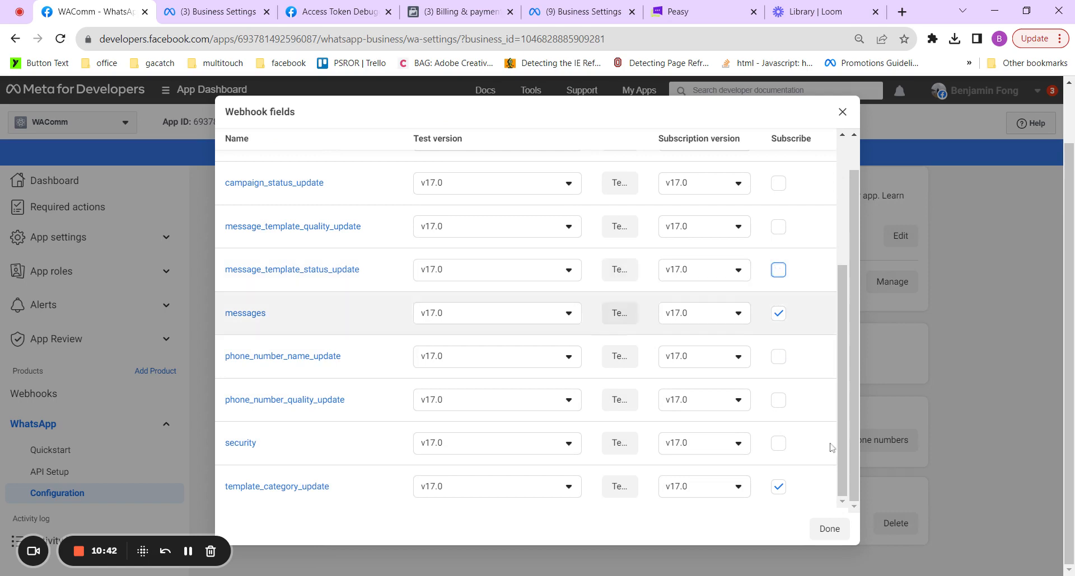
pyautogui.click(836, 534)
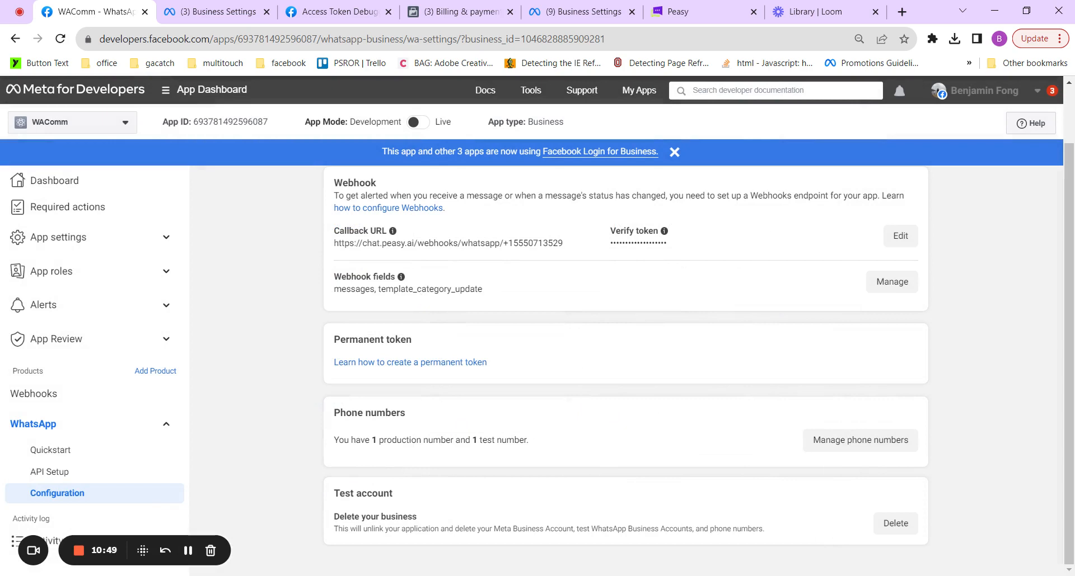
pyautogui.click(678, 11)
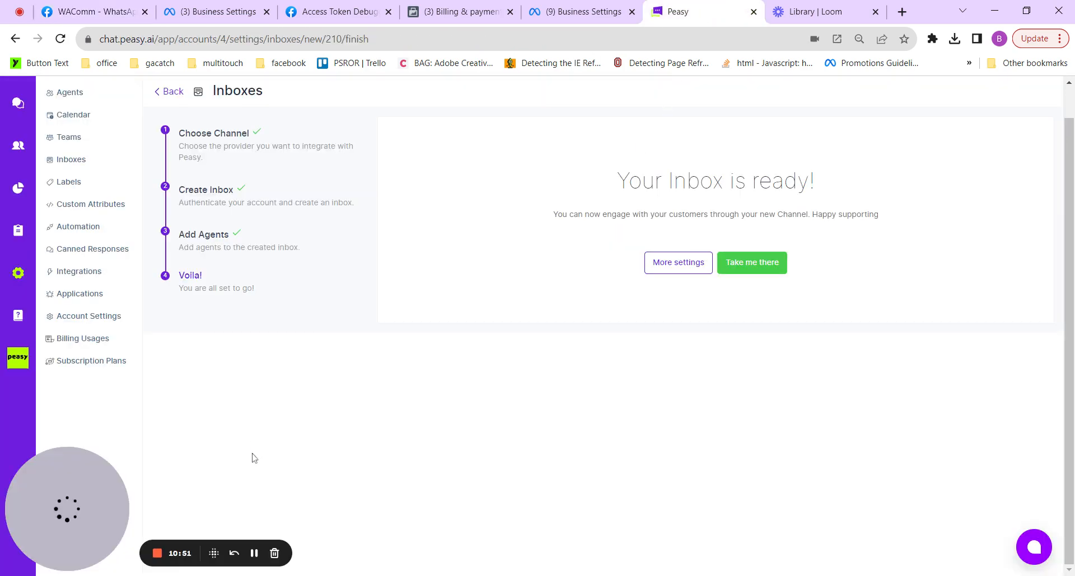